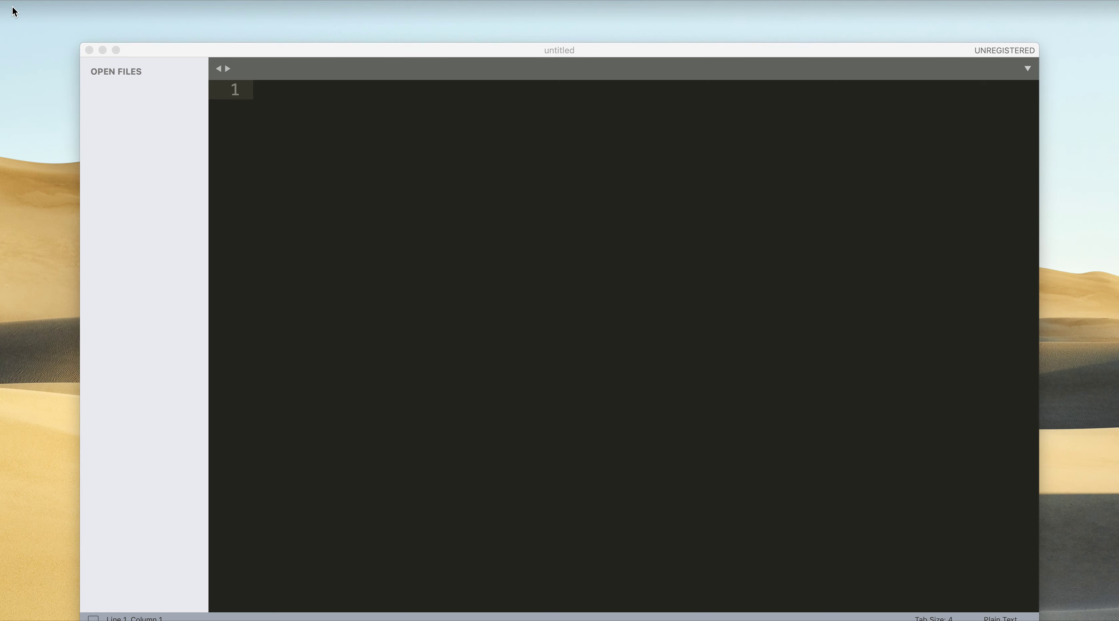
- Close the empty editor window, switch to Chrome and open Webstoryboy's YouTube video "05. 웹디자이너와 웹퍼블리셔를 위한 기업 사이트 만들기"
left_click(90, 50)
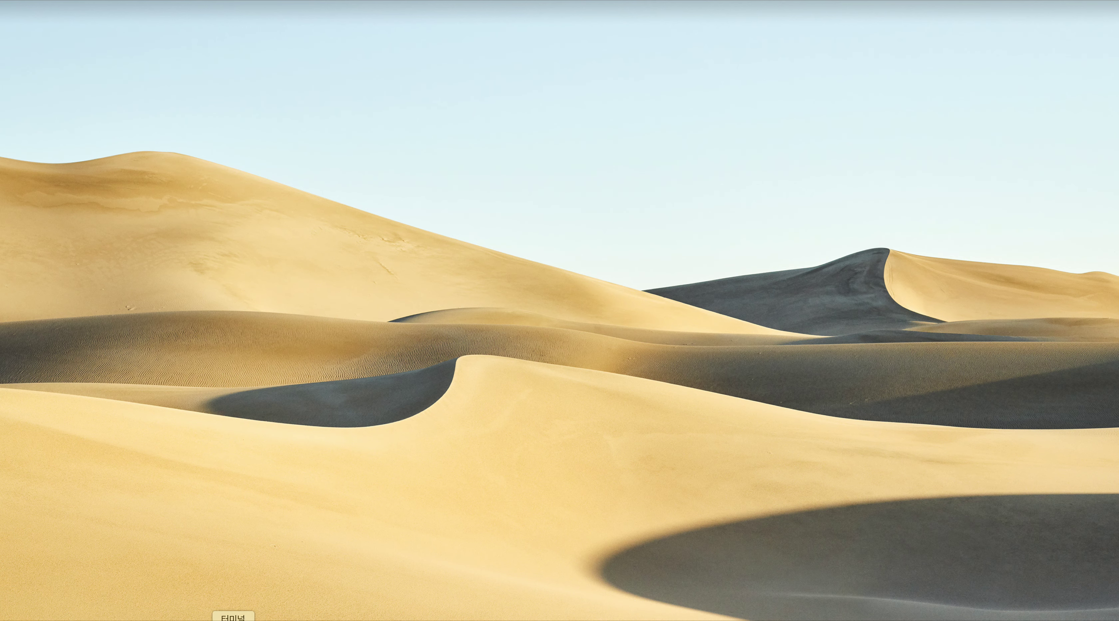
left_click(196, 619)
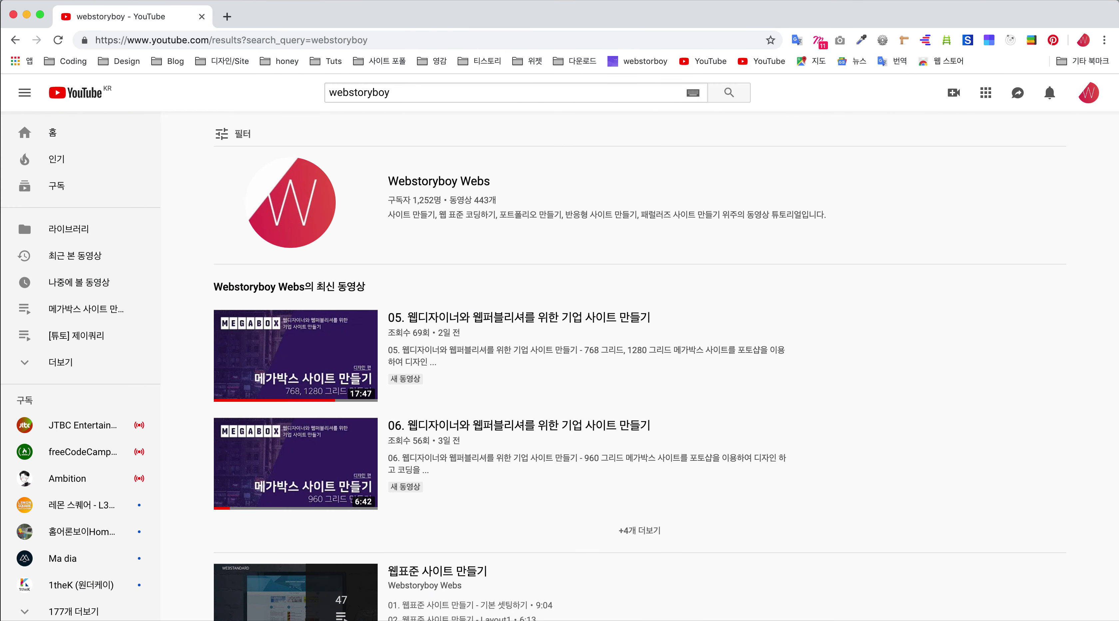
left_click(234, 19)
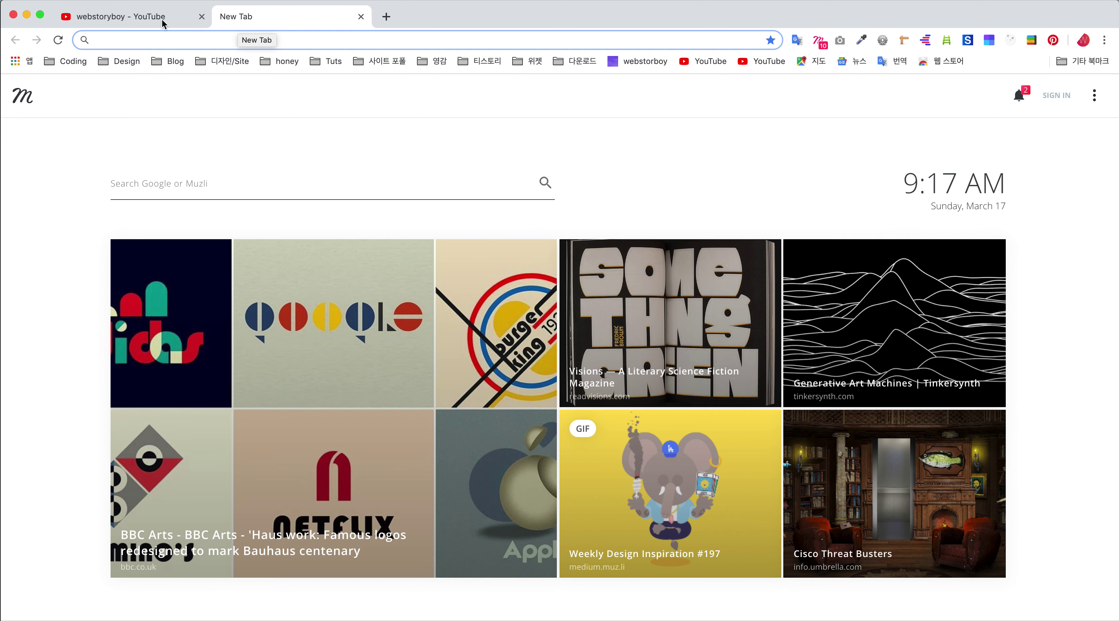
left_click(141, 21)
left_click(441, 319)
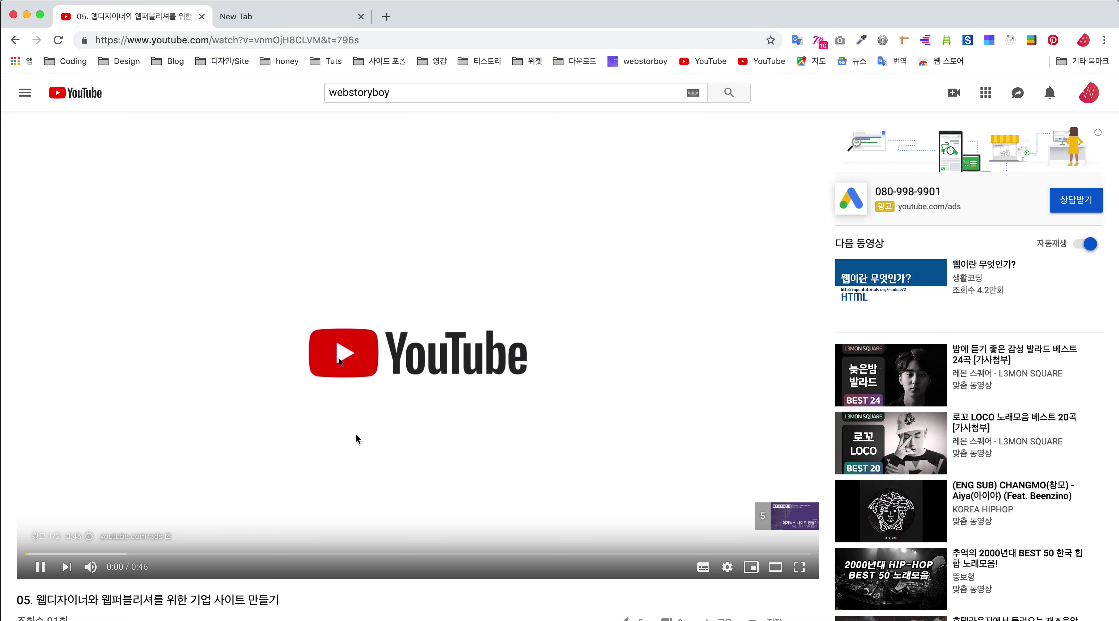
- Follow the source download link in the expanded video description to GitHub and open the megabox2019 repository's grid folder
scroll(608, 436, "down", 5)
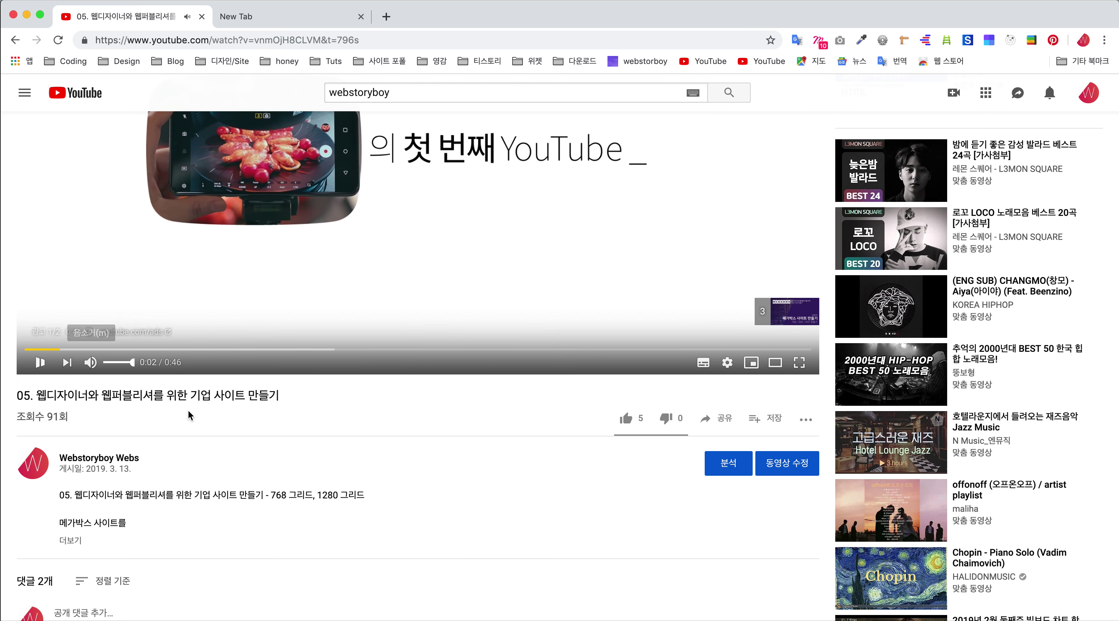
scroll(265, 463, "down", 3)
left_click(77, 438)
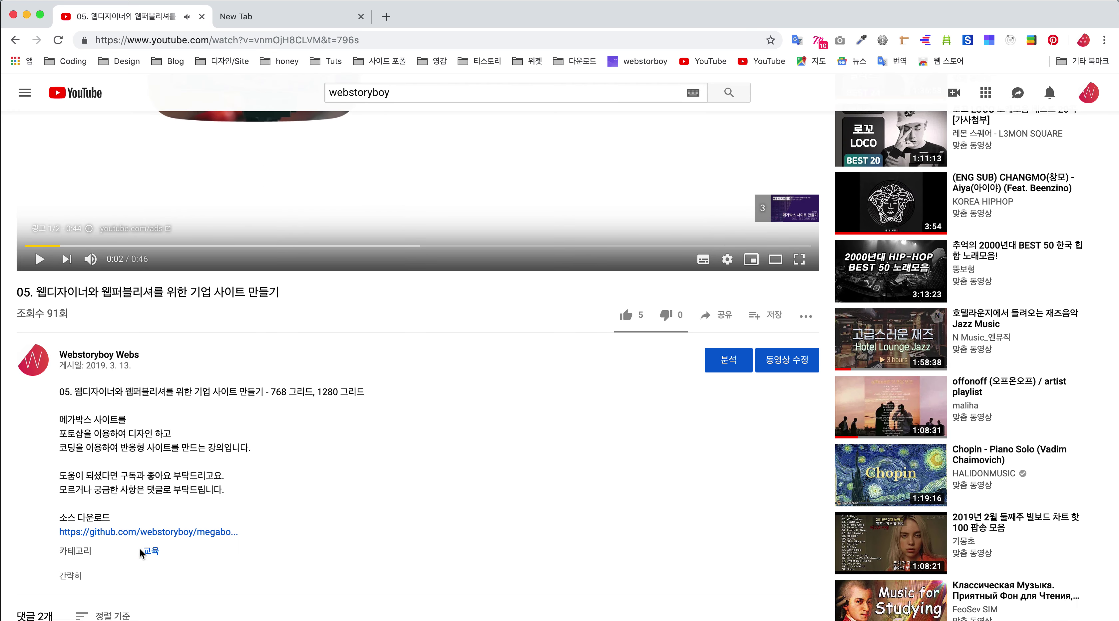
left_click(138, 538)
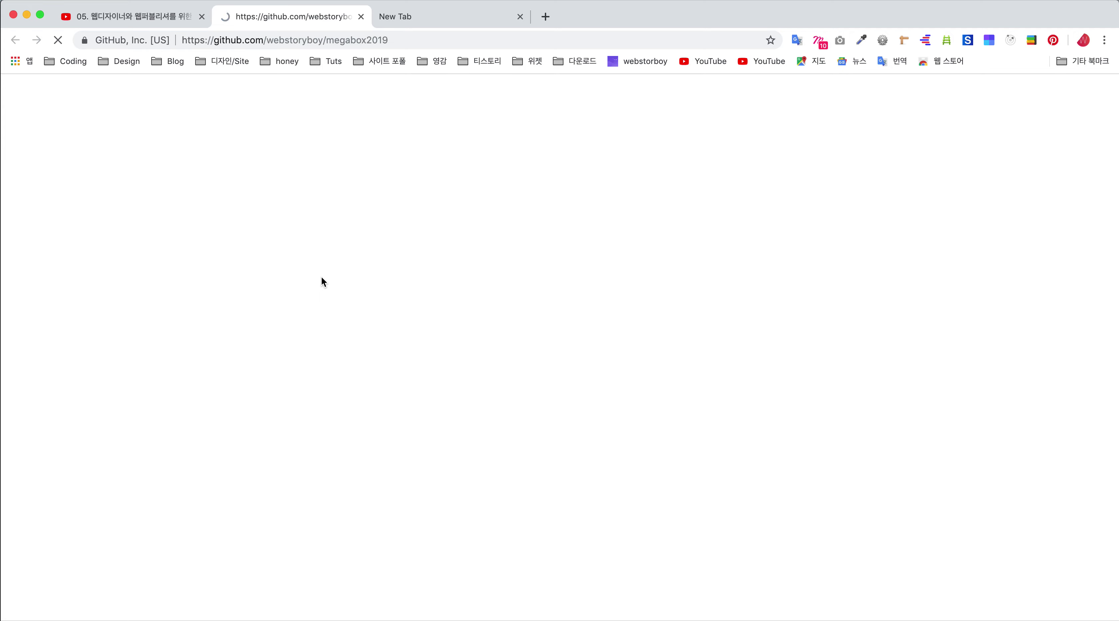
scroll(303, 352, "down", 1)
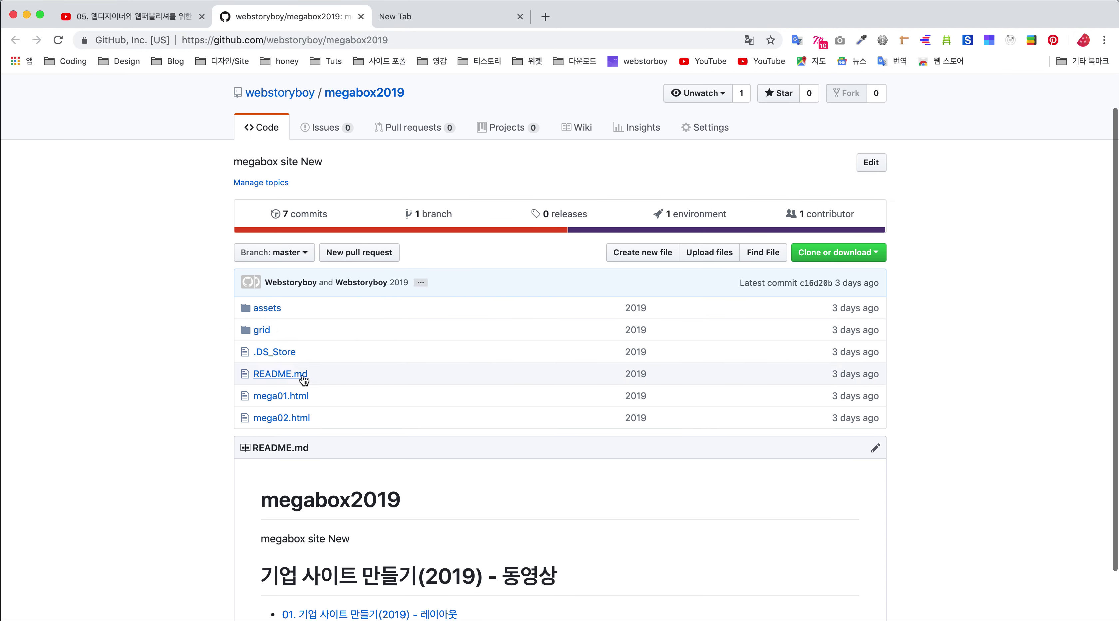
left_click(268, 331)
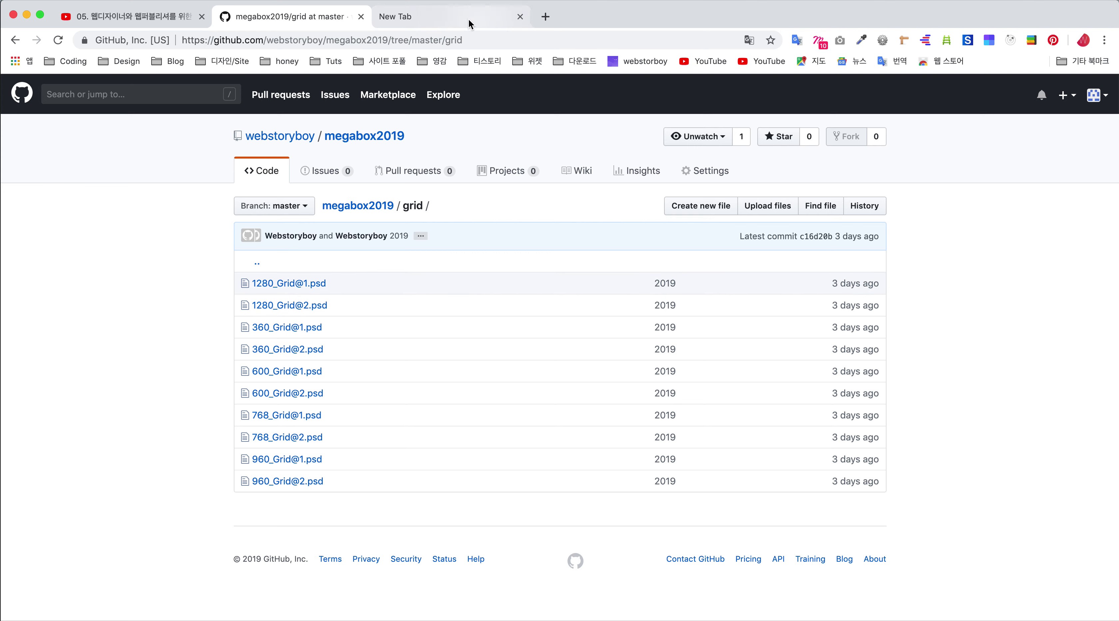
- Search Google for "noto sans kr" in the empty browser tab and open the Google Noto Fonts site
left_click(452, 17)
type("no")
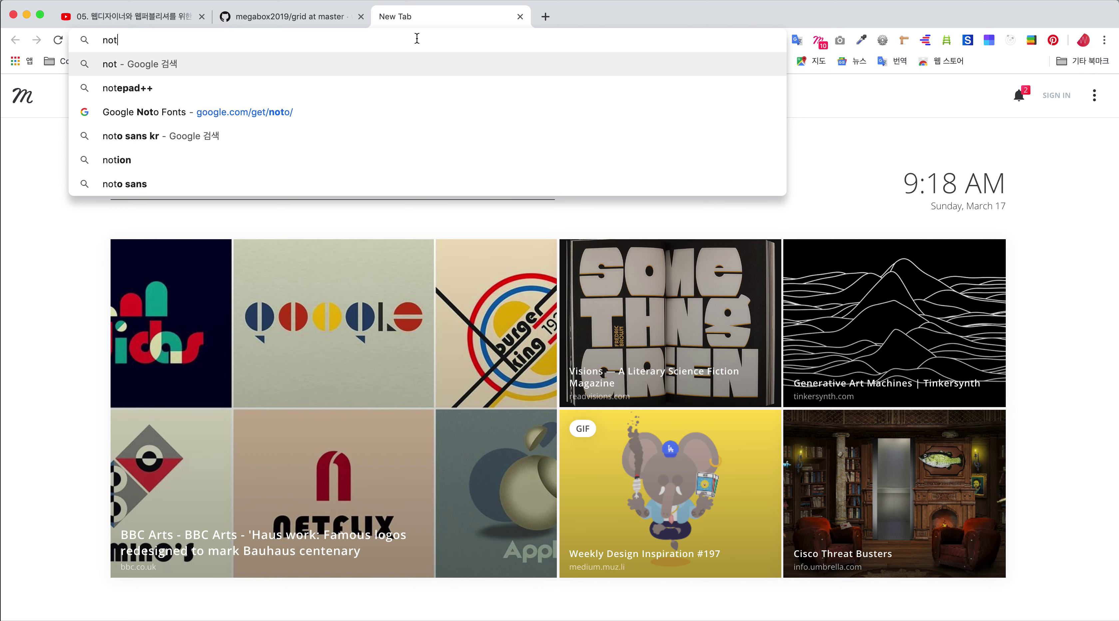
type("o")
key("BackSpace")
type("to")
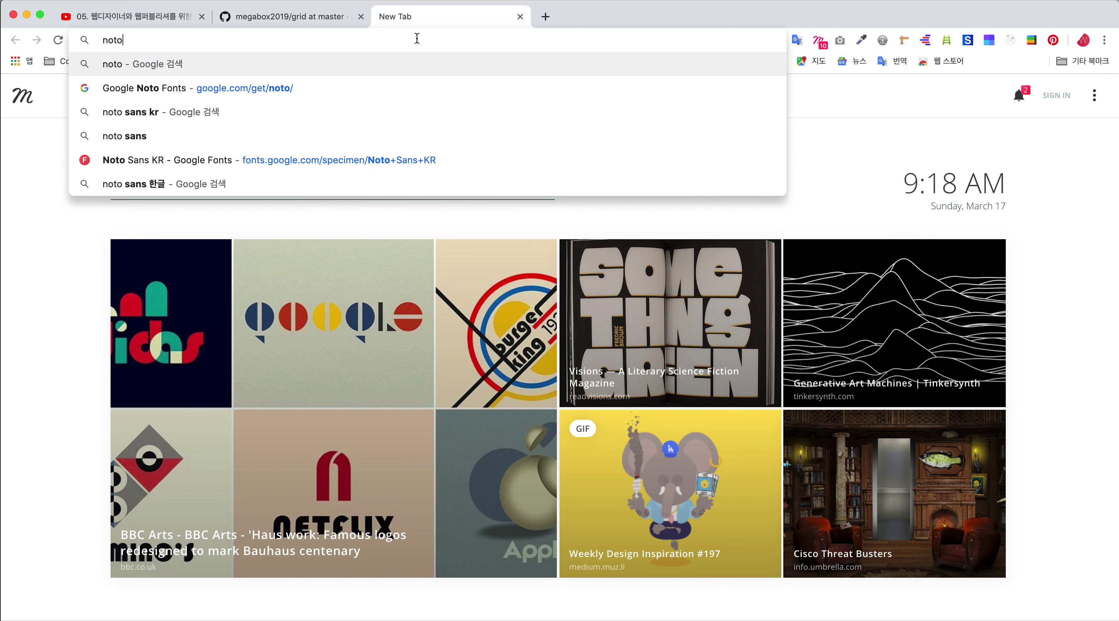
type(" s")
key("Return")
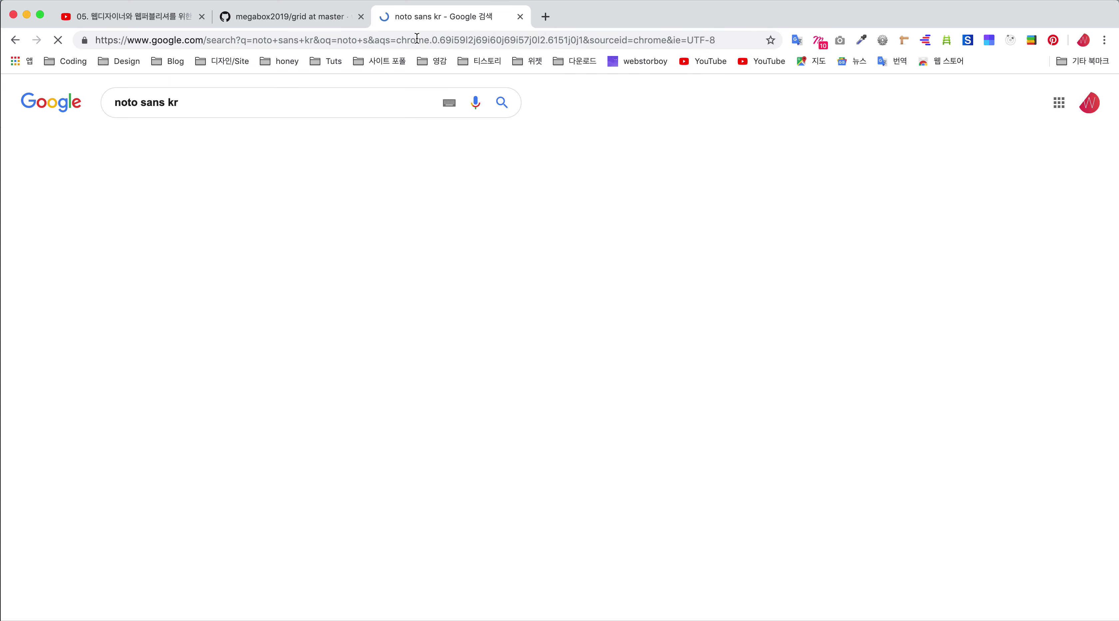
left_click(174, 203)
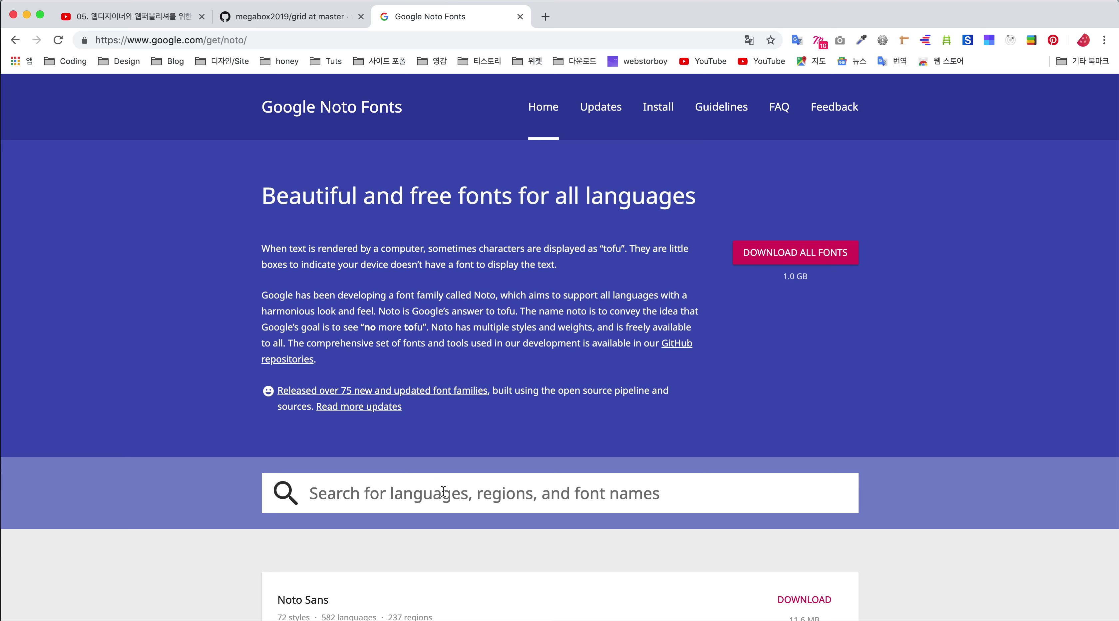
- Search the Noto Fonts library for Korean and look through the matching font families
left_click(443, 490)
left_click(676, 498)
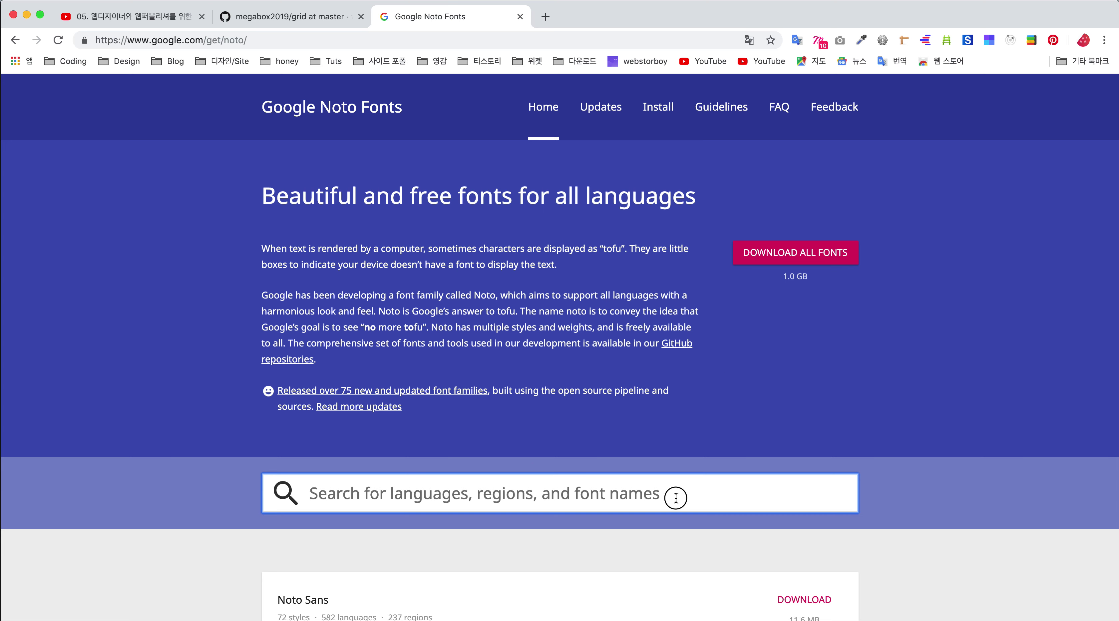
type("kore")
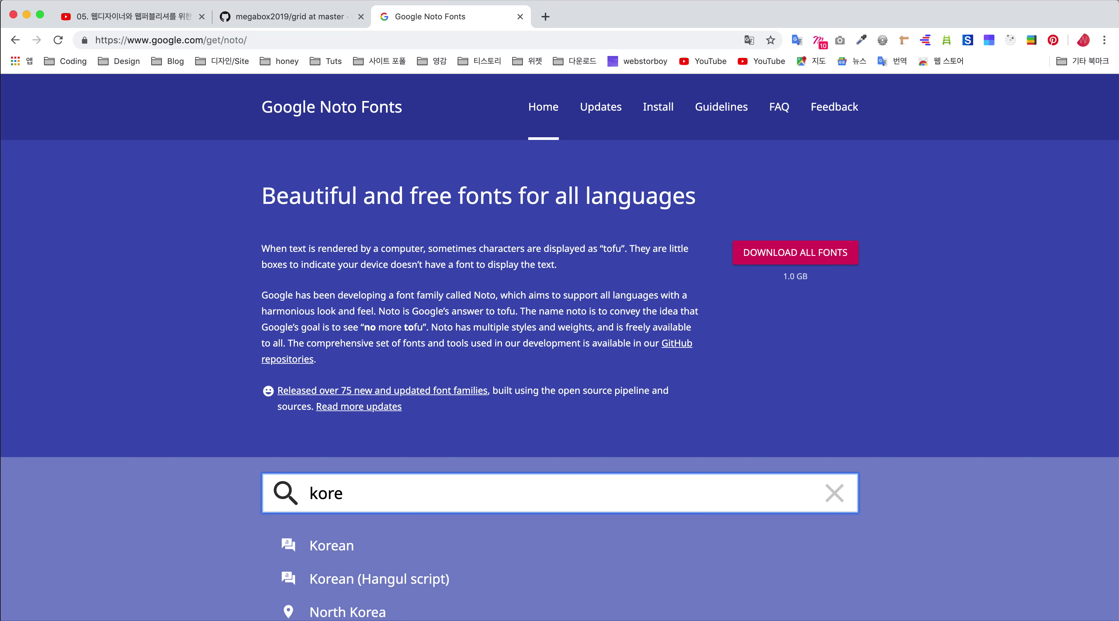
left_click(374, 544)
scroll(373, 500, "down", 4)
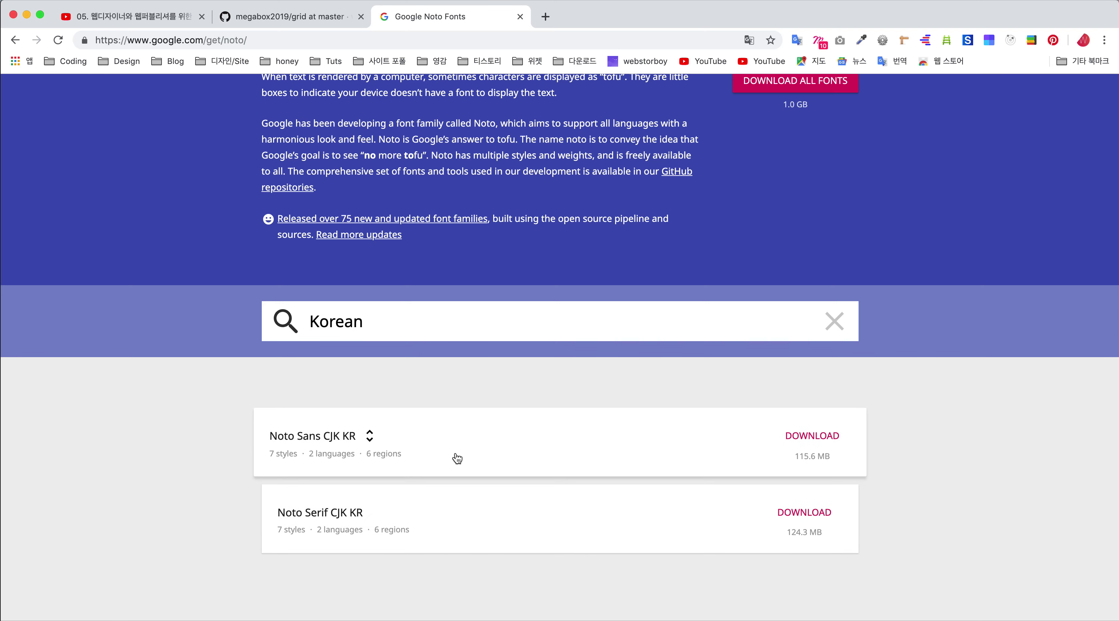
scroll(455, 435, "up", 3)
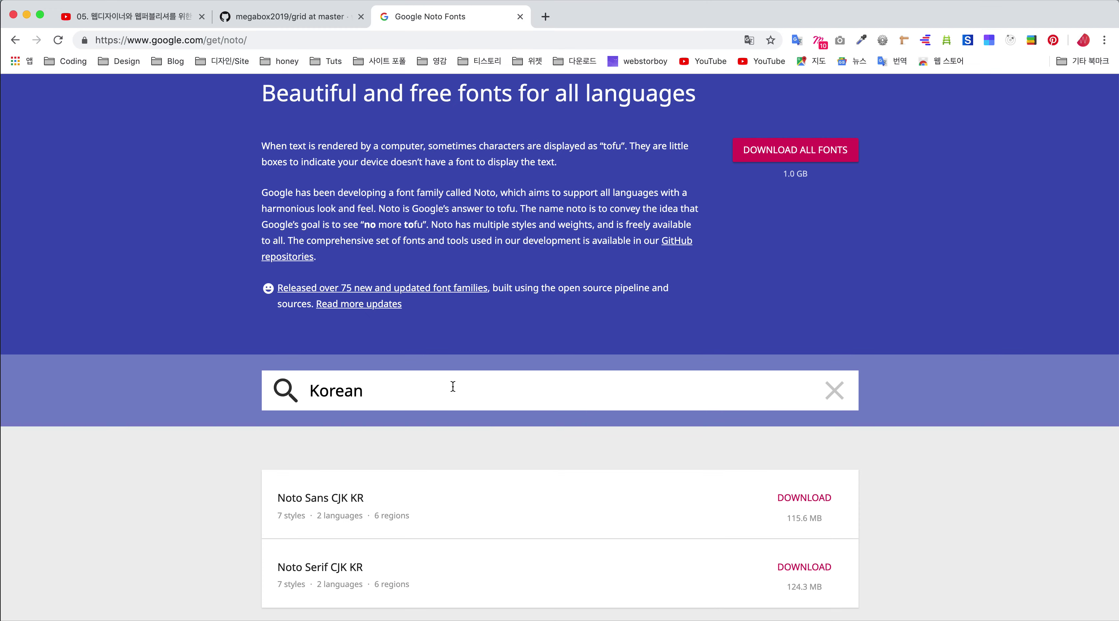
key("super+Tab")
key("super+Tab")
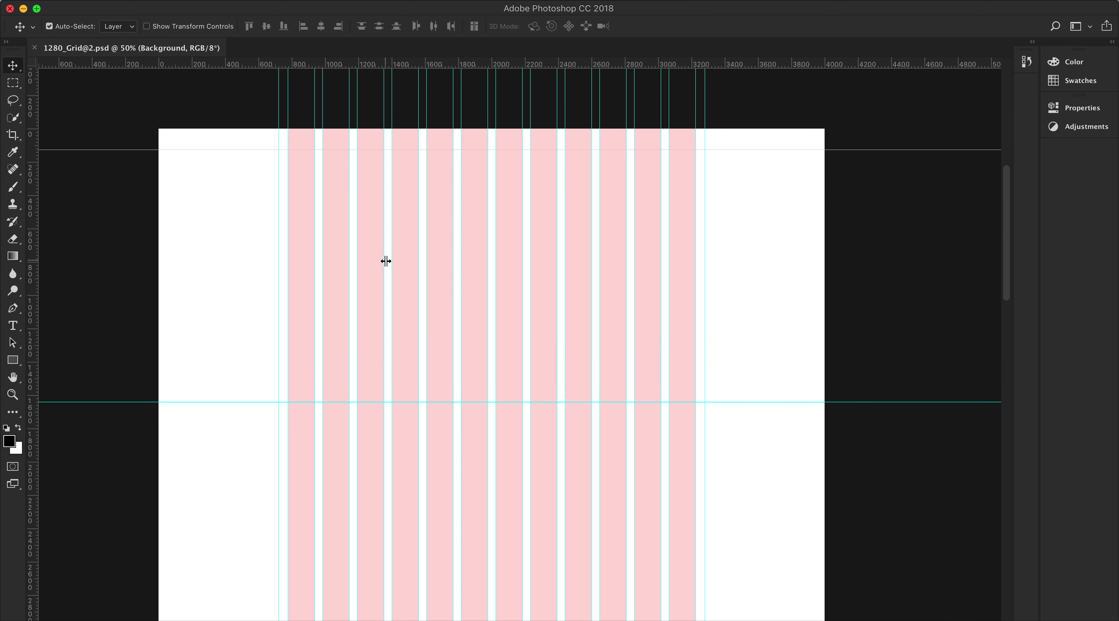
key("ctrl+Left")
key("ctrl+Right")
key("super+Tab")
key("super+Tab")
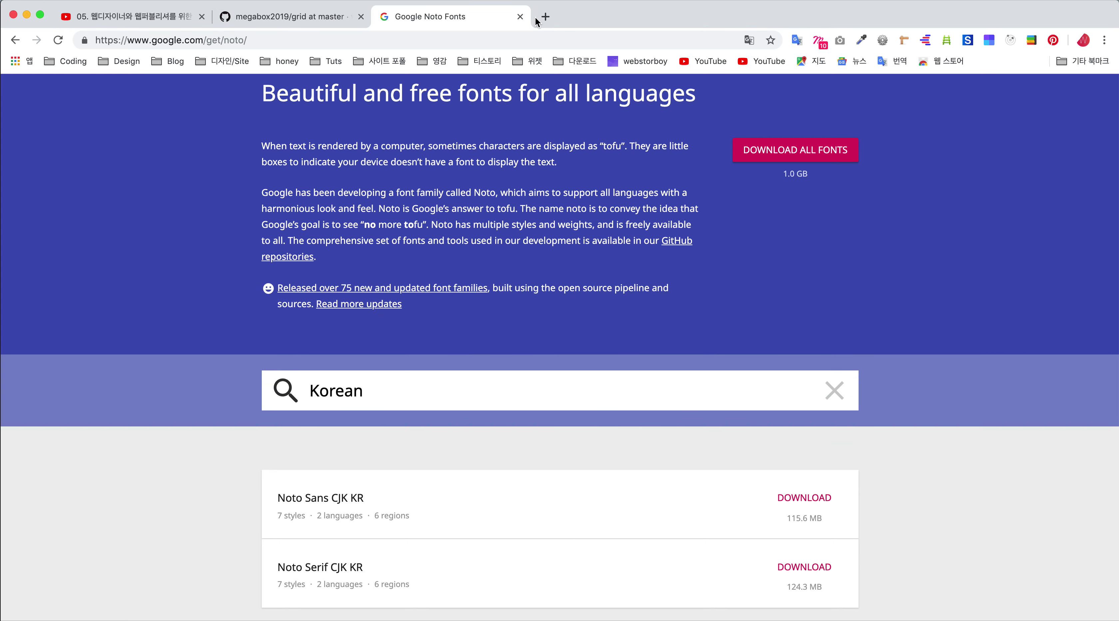
left_click(545, 17)
type("ma")
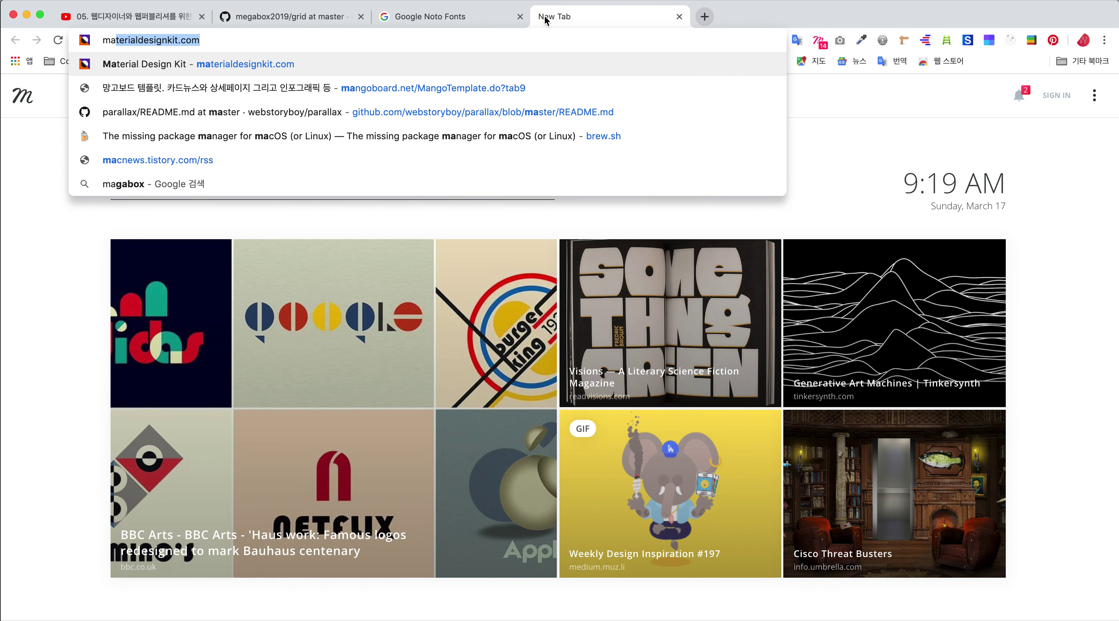
type("t")
key("BackSpace")
type("ga")
key("Return")
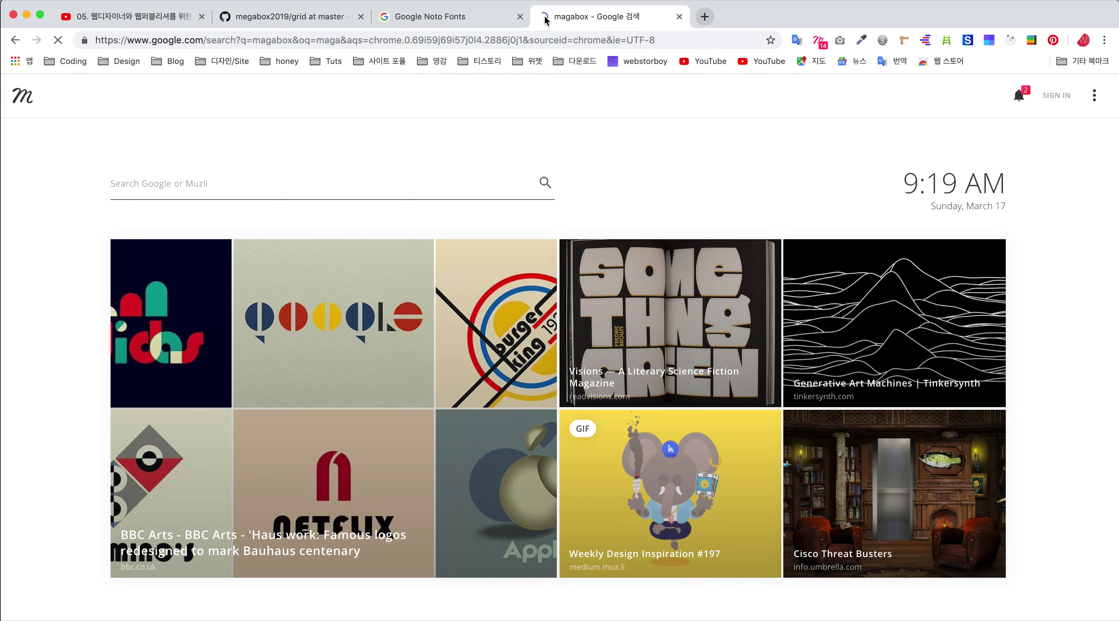
left_click(162, 243)
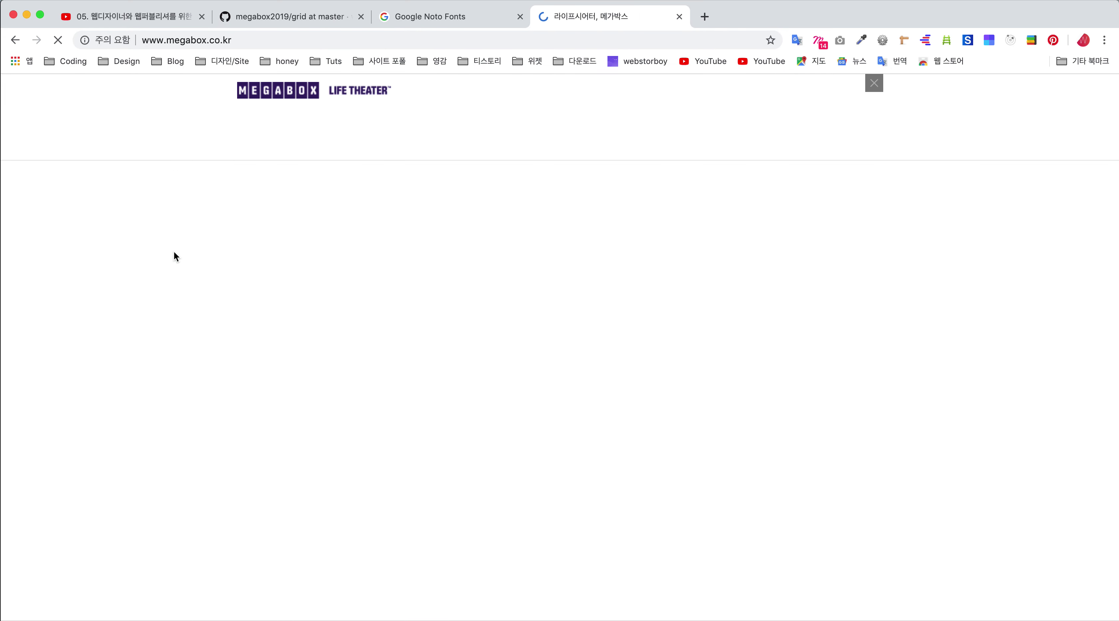
left_click(874, 83)
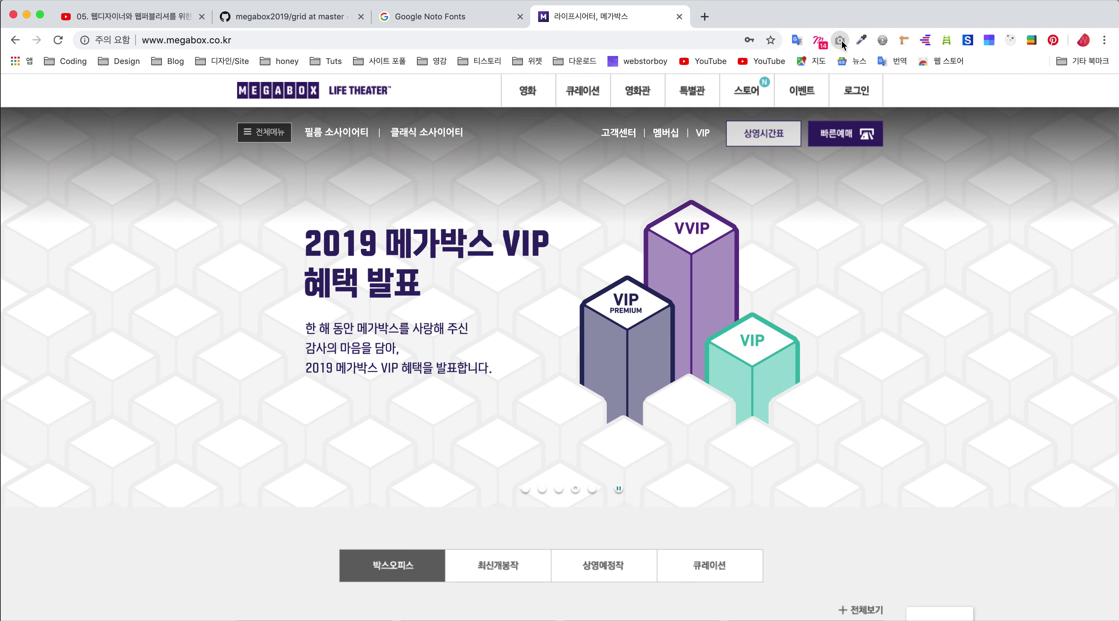
- Capture the whole Megabox home page with Full Page Screen Capture and copy the resulting image
left_click(840, 40)
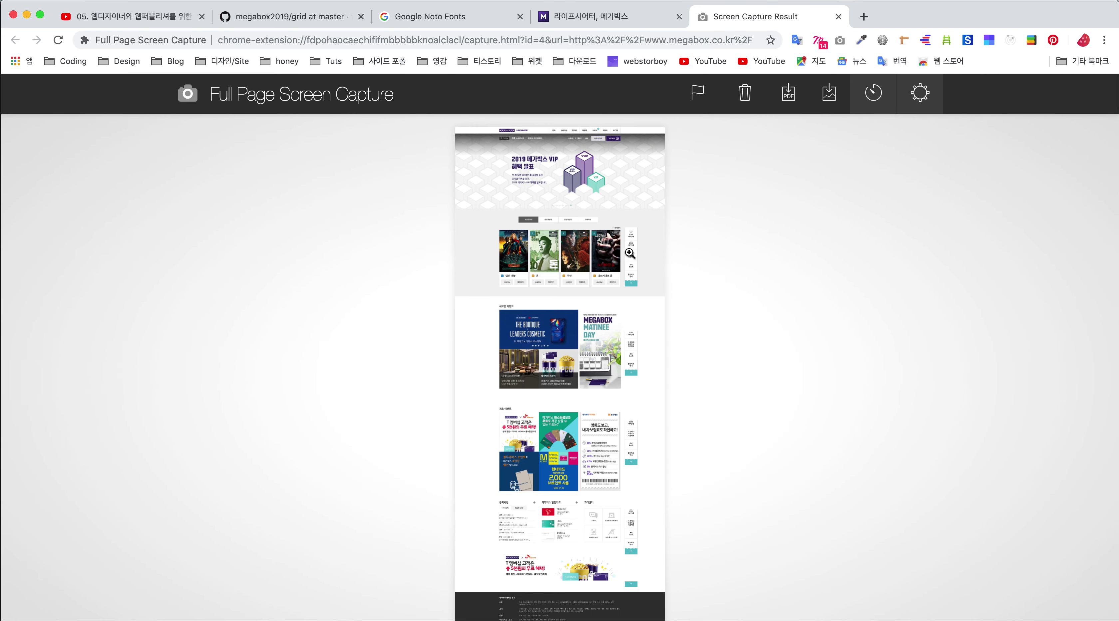
right_click(579, 259)
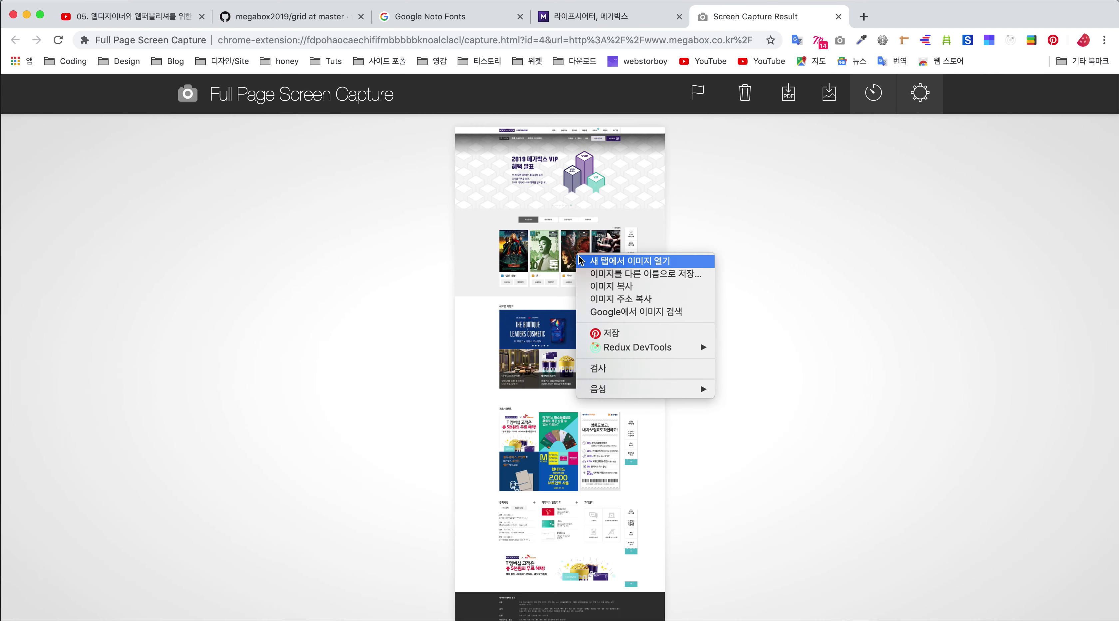
left_click(593, 285)
key("ctrl+Right")
key("ctrl+Right")
key("ctrl+Left")
key("ctrl+Left")
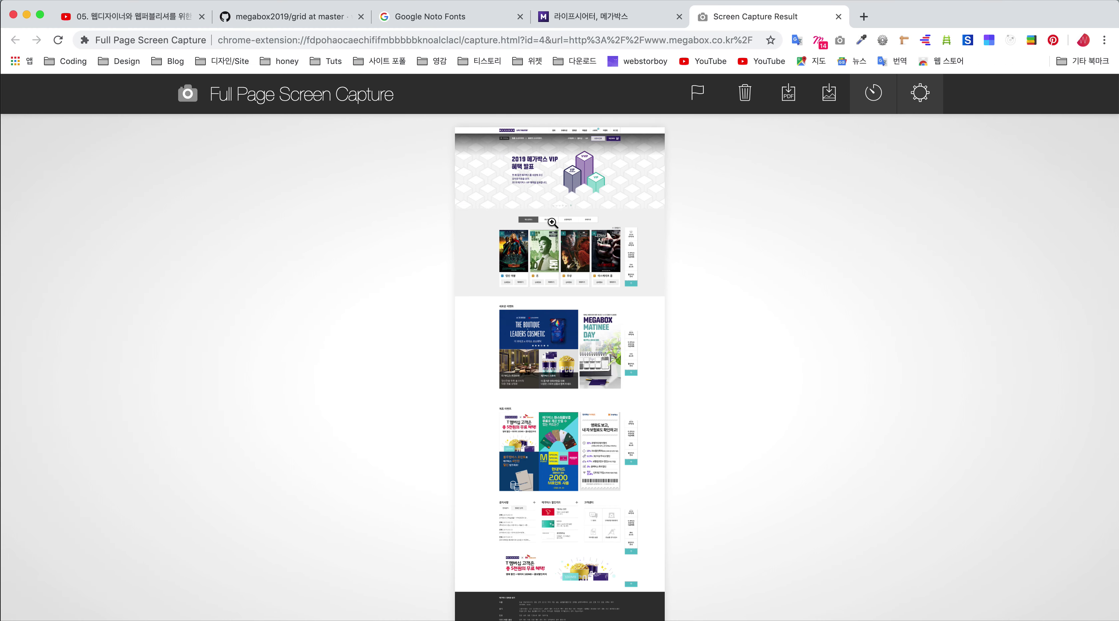
key("ctrl+Up")
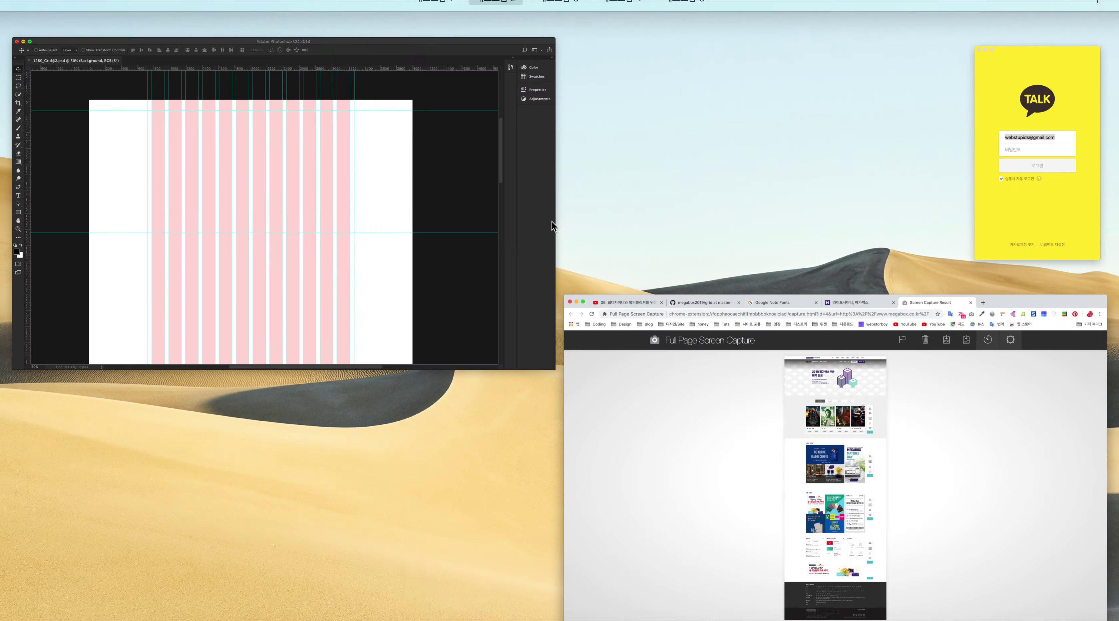
mouse_move(491, 2)
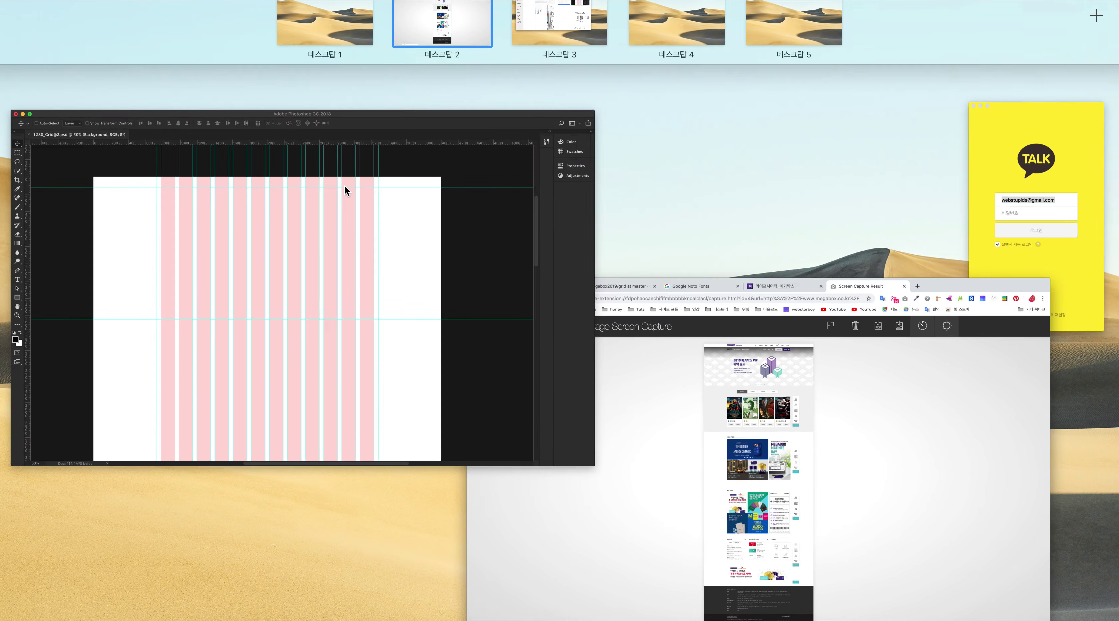
left_click(345, 188)
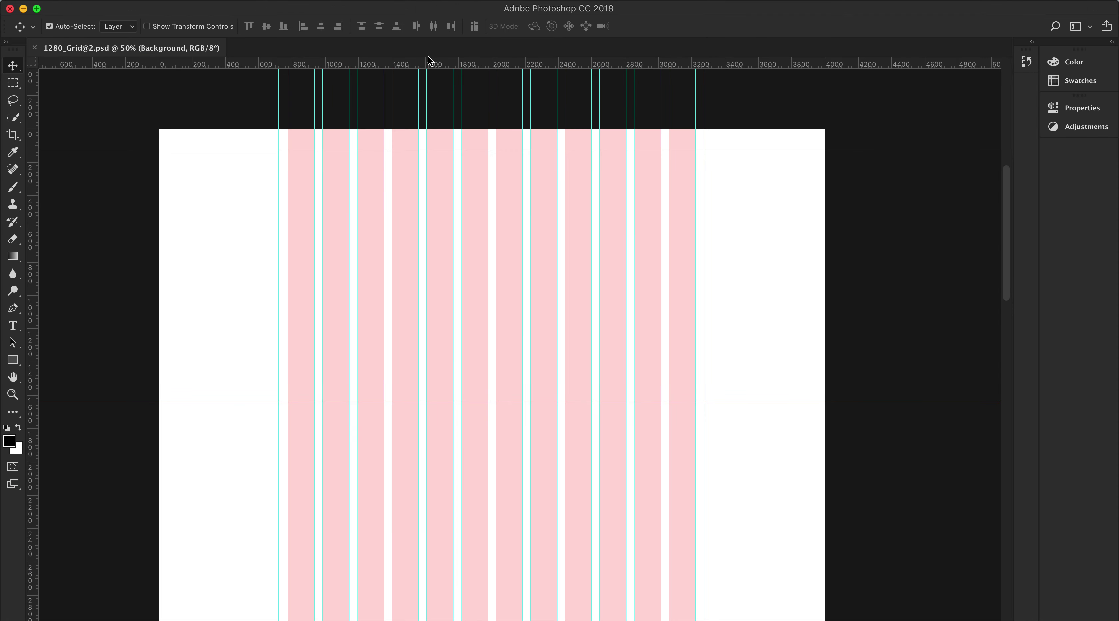
- Move the Photoshop window to the 데스크탑 1 desktop and switch to that desktop
key("ctrl+Up")
mouse_move(645, 25)
left_click_drag(592, 114, 401, 35)
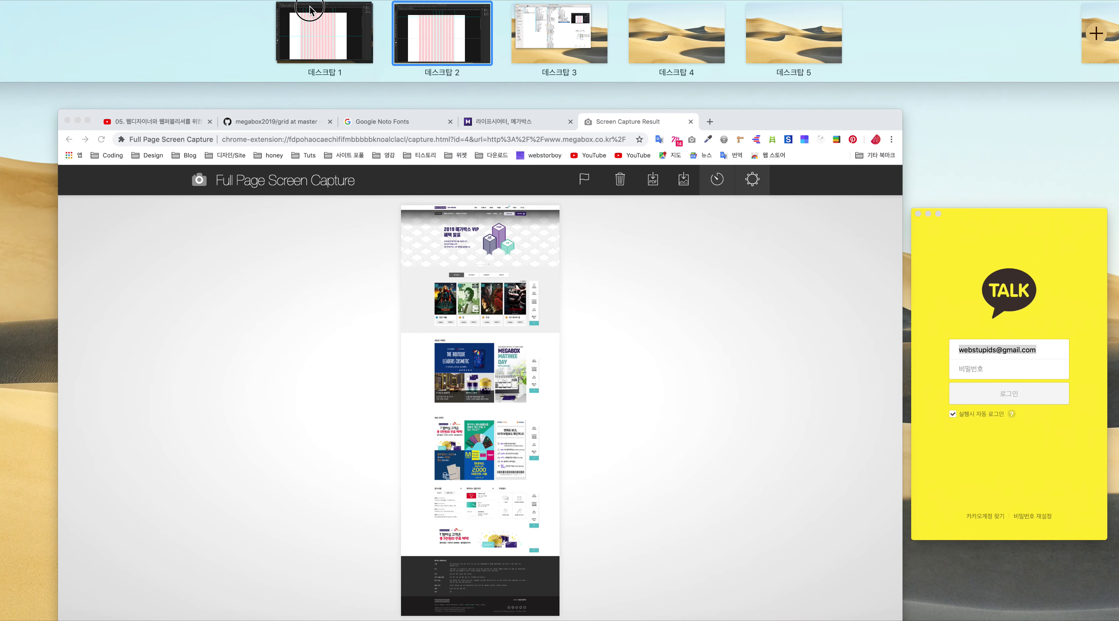
left_click(332, 30)
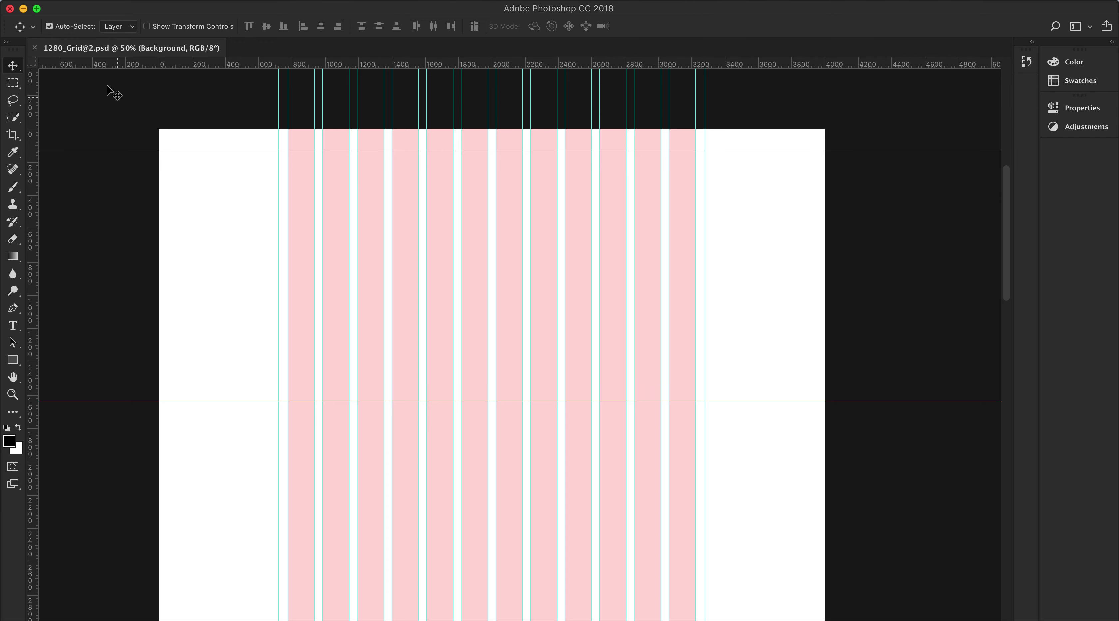
- Review the General, Units & Rulers and Guides, Grid & Slices preferences and accept them
left_click(71, 2)
mouse_move(80, 36)
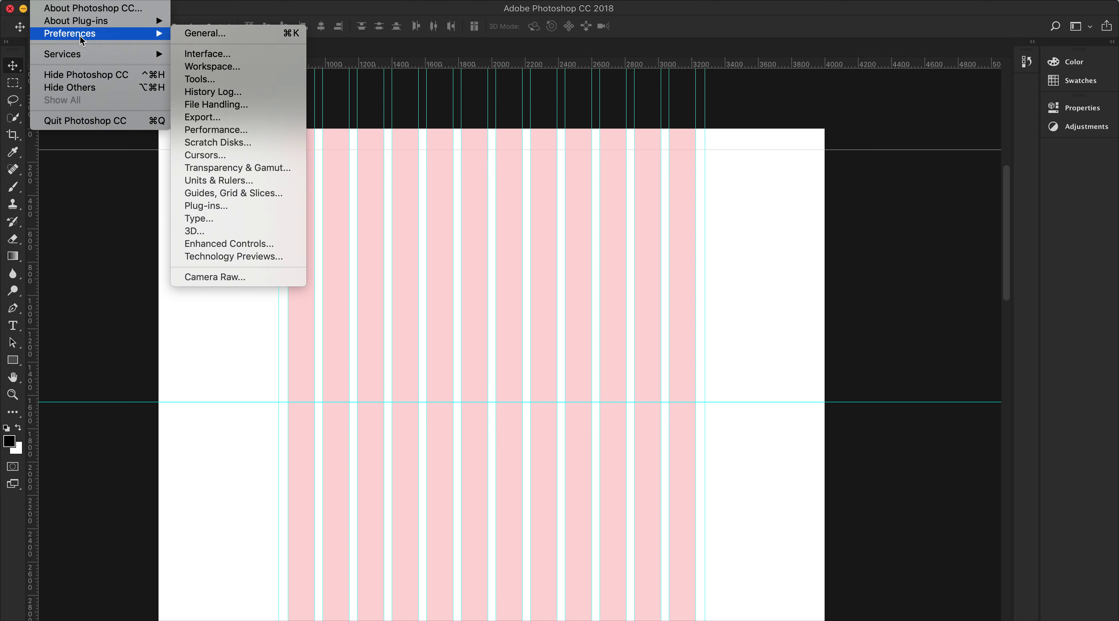
left_click(206, 34)
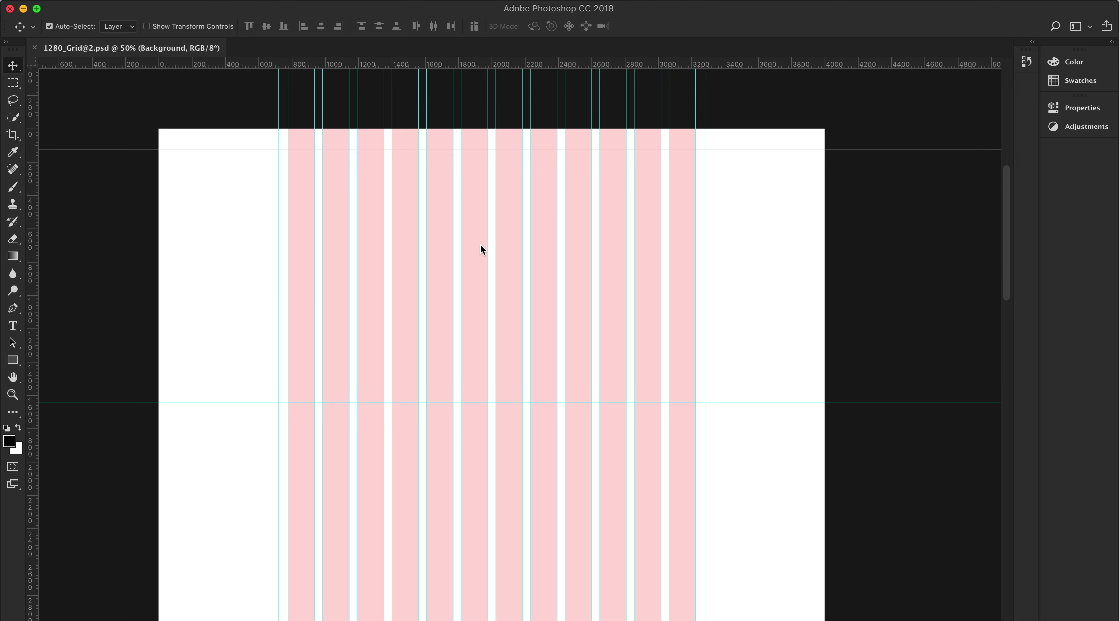
key("i")
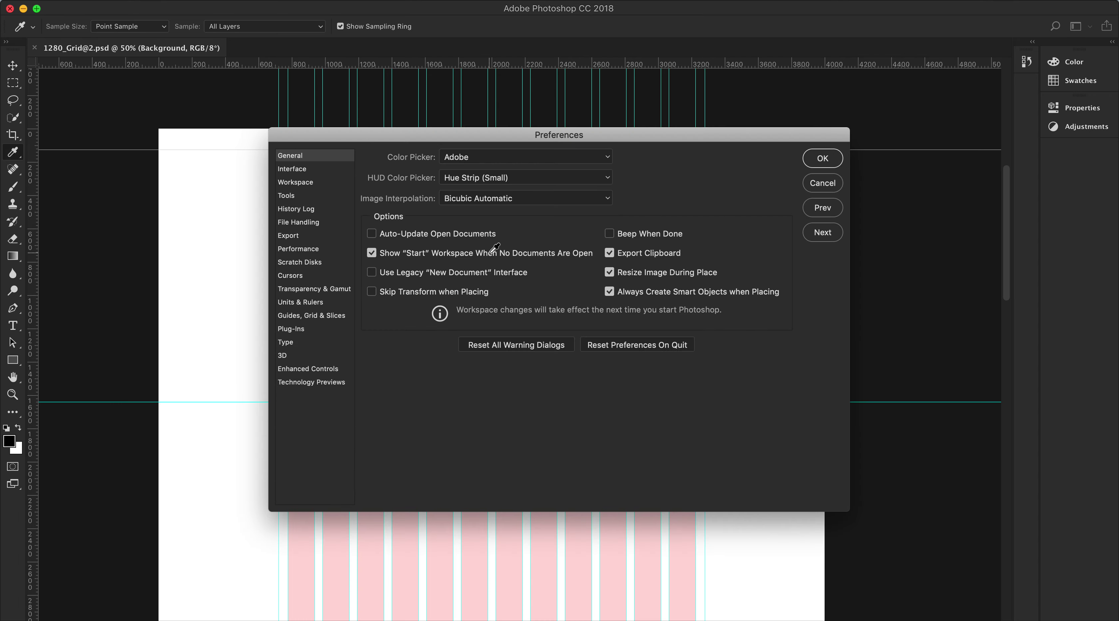
left_click(294, 303)
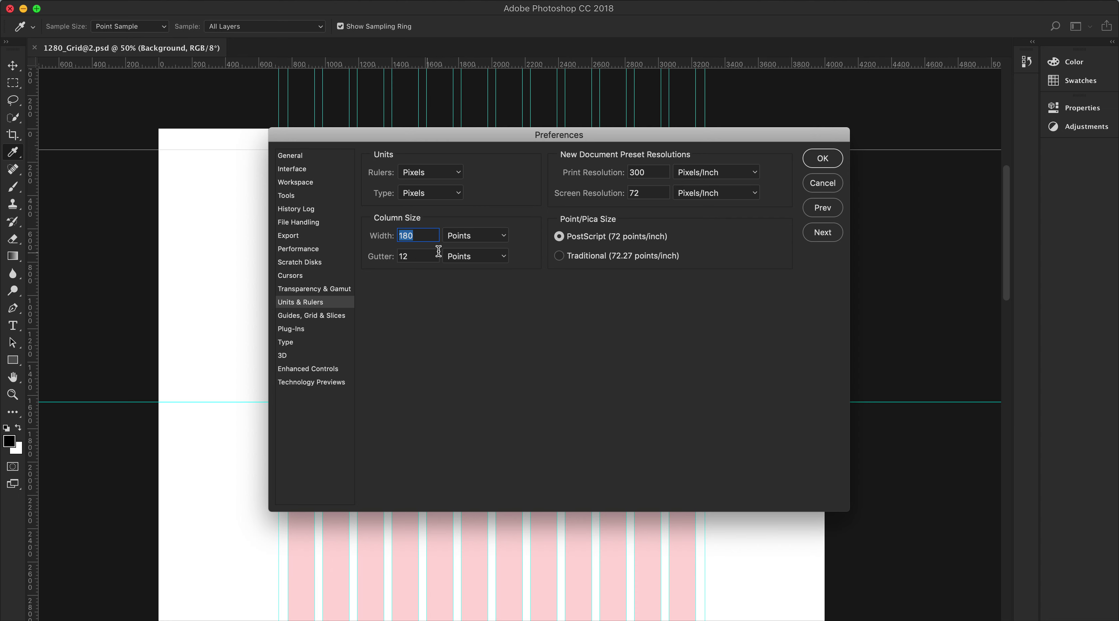
left_click(462, 236)
left_click(486, 309)
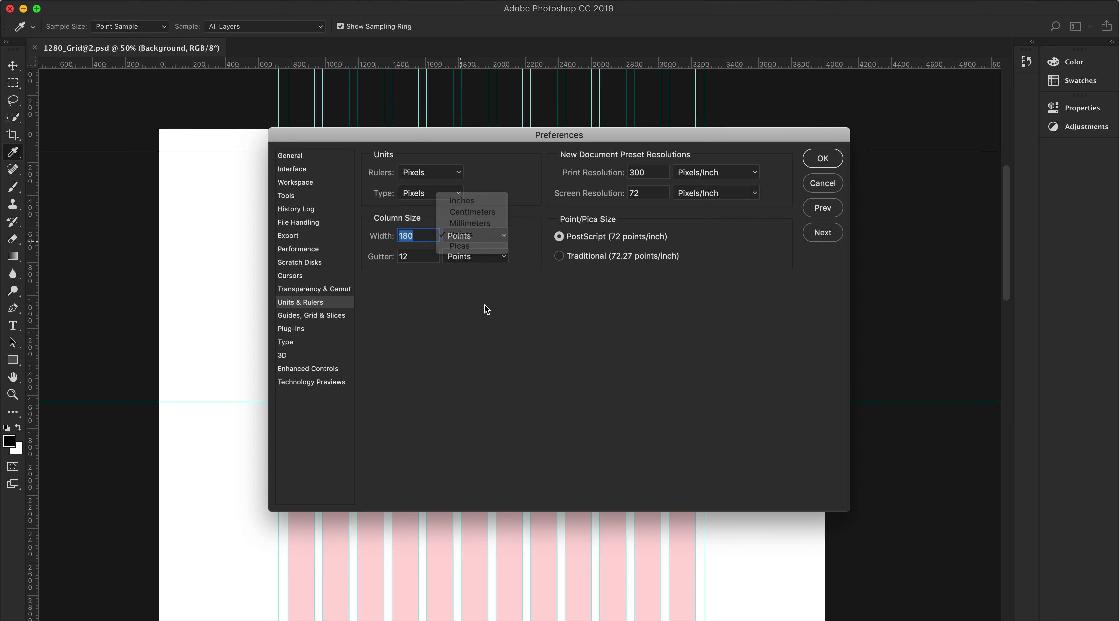
left_click(291, 318)
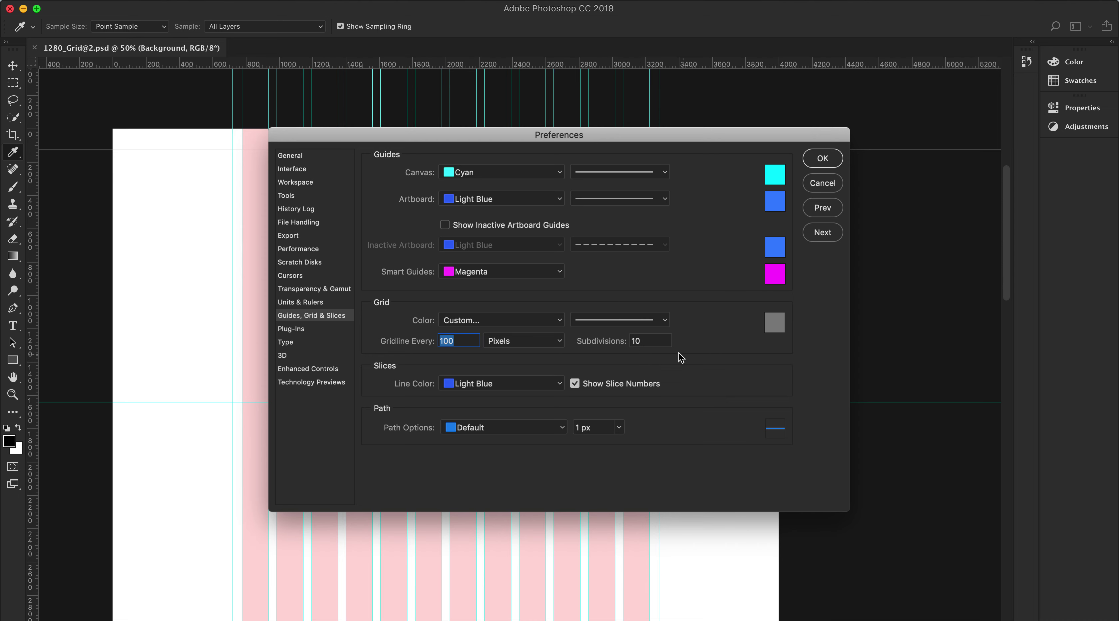
left_click(821, 158)
- Show the Layers panel, dock it with Paths above Color and Swatches, and expand the docked panel column
left_click_drag(388, 175, 419, 205)
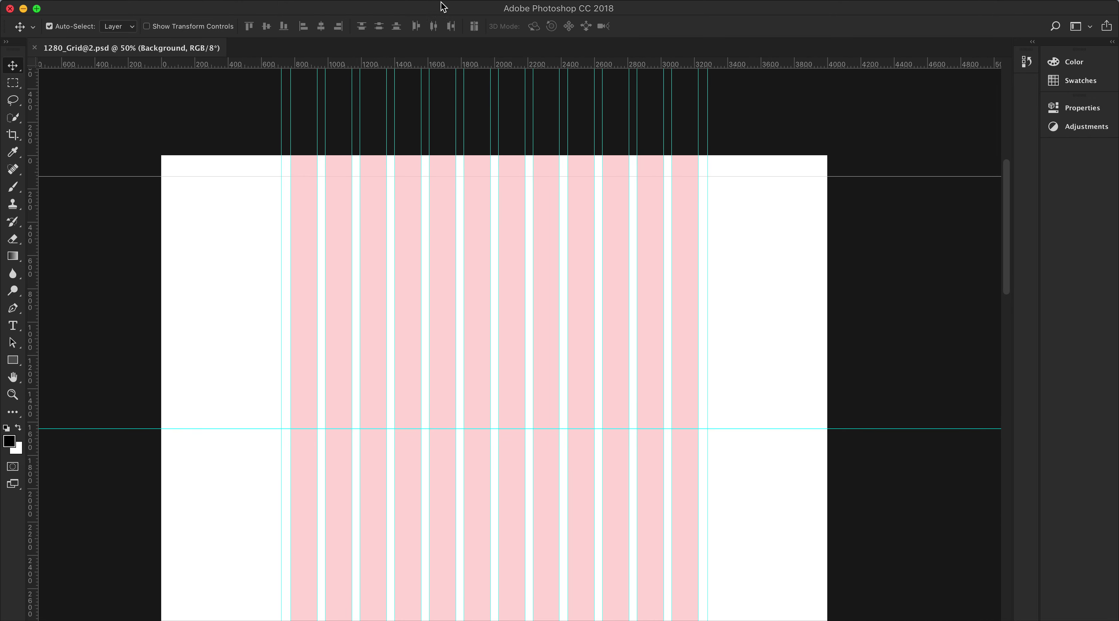
left_click(423, 1)
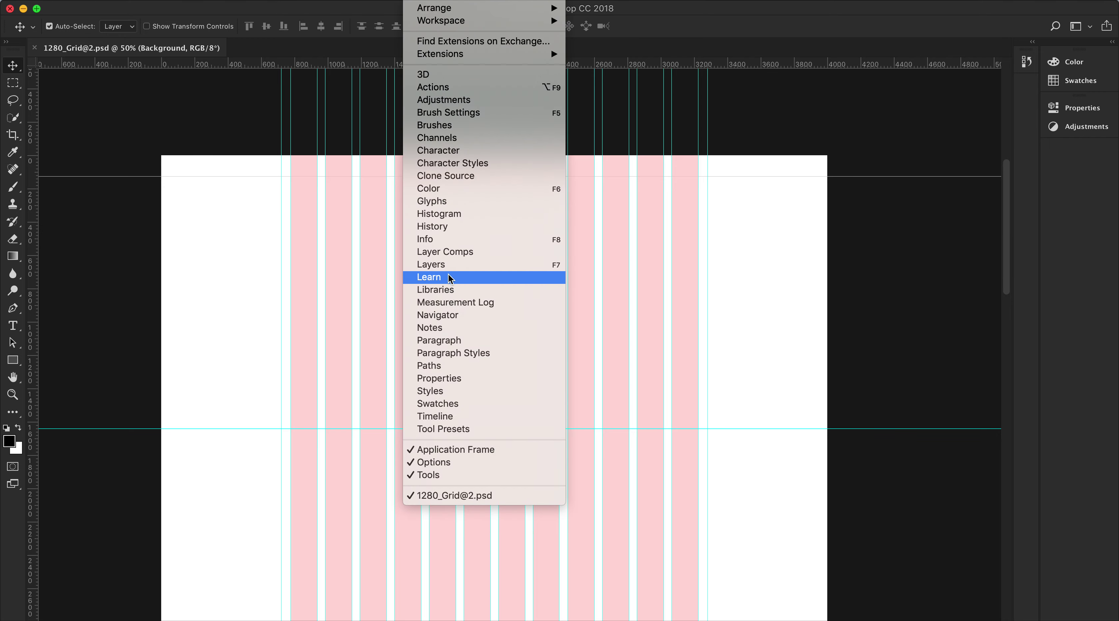
left_click(439, 265)
left_click_drag(701, 157, 866, 174)
left_click_drag(929, 117, 1052, 58)
left_click_drag(825, 170, 1075, 79)
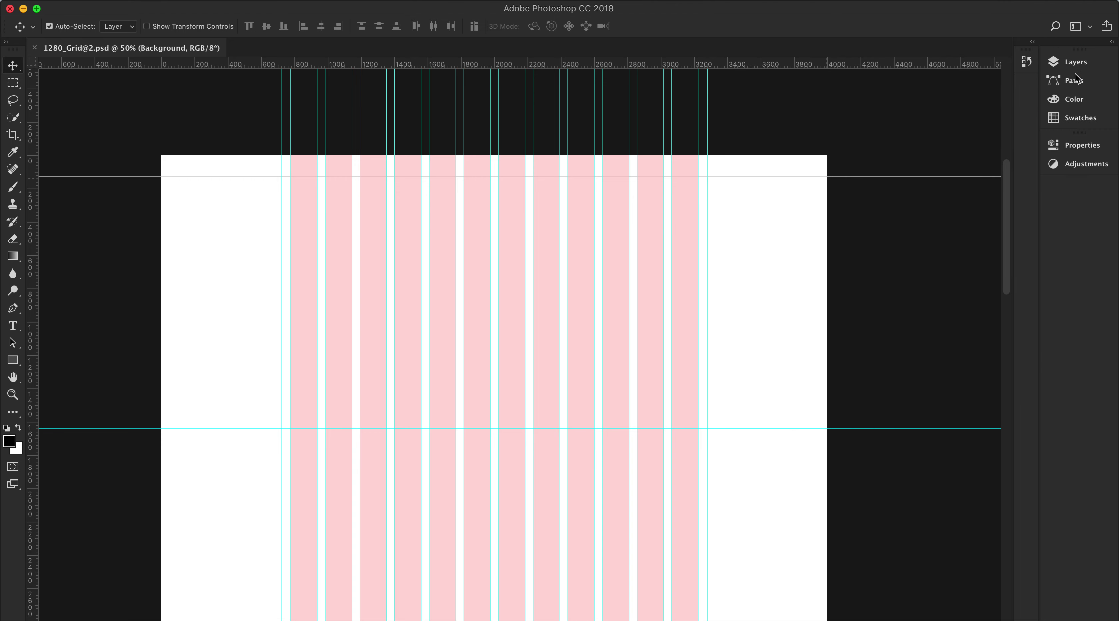
left_click(1073, 64)
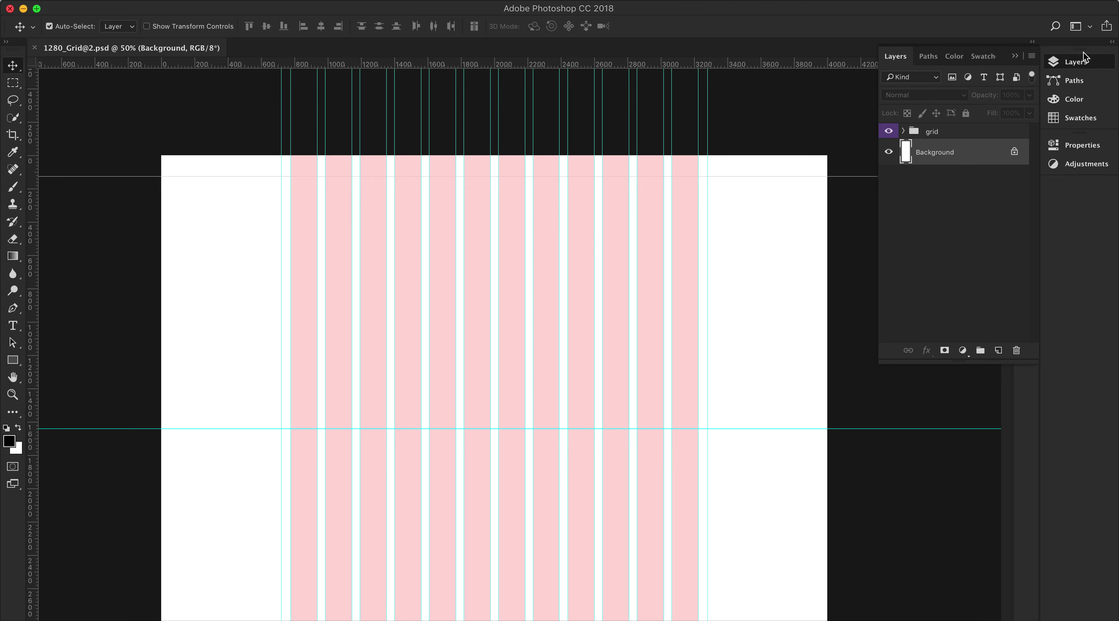
left_click(1111, 42)
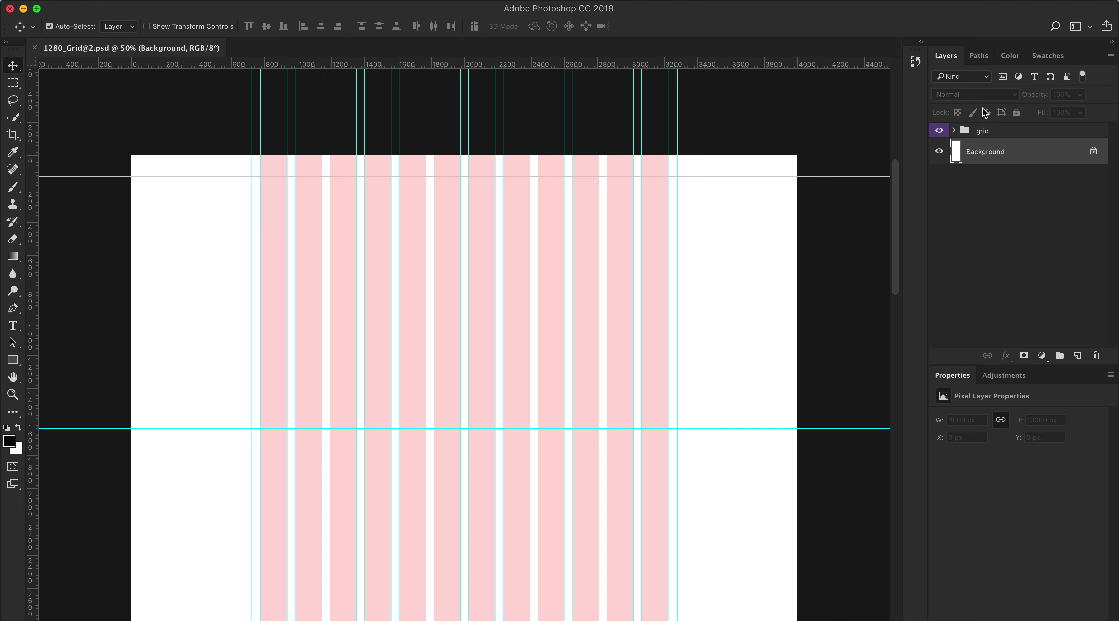
- Remove the Paths, Color and Swatches panels from the Layers panel group and close them
left_click_drag(986, 62, 977, 200)
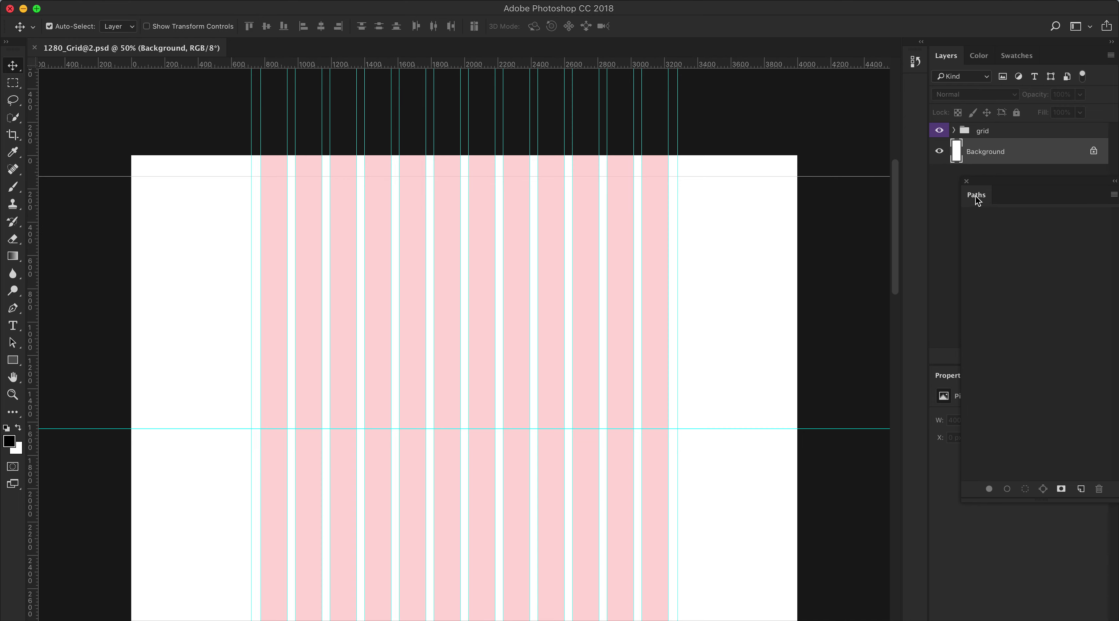
left_click(966, 181)
left_click_drag(978, 55, 937, 192)
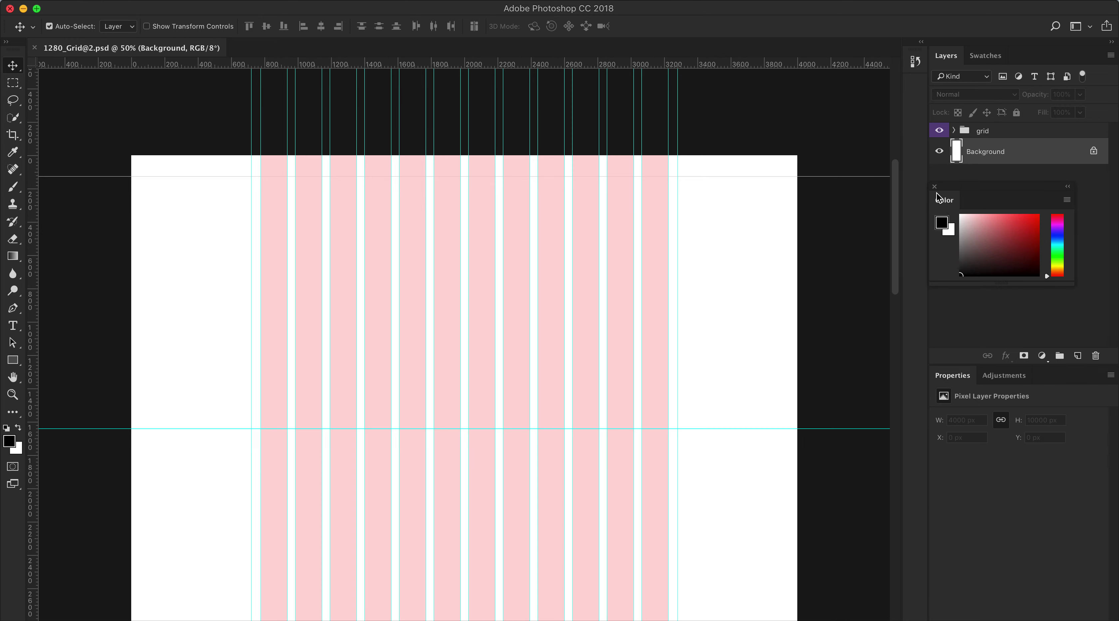
left_click_drag(983, 56, 940, 221)
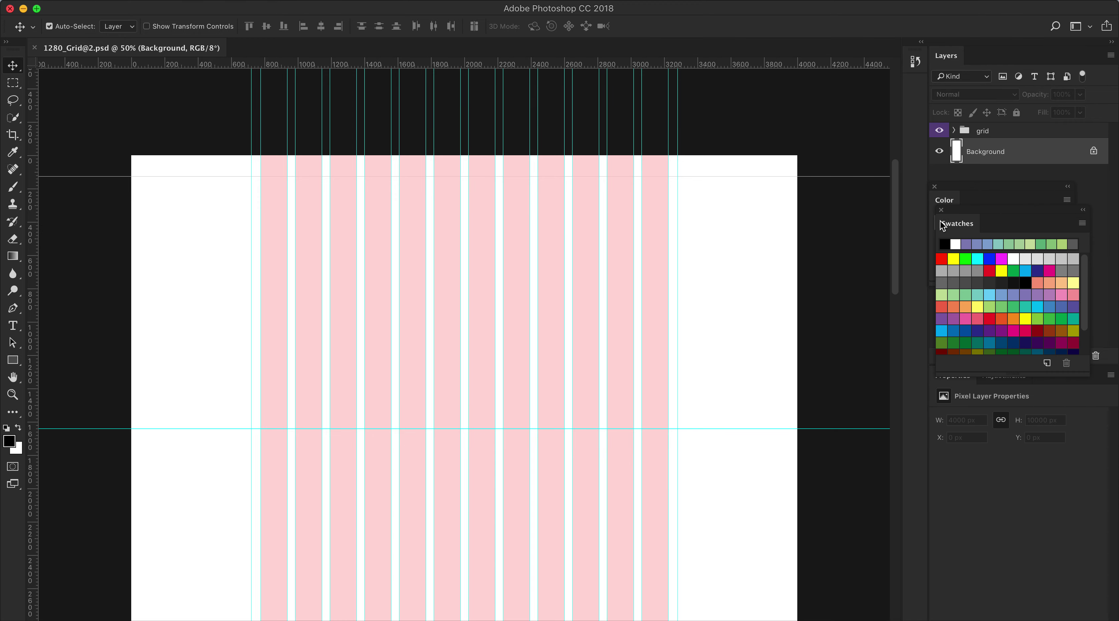
left_click(941, 209)
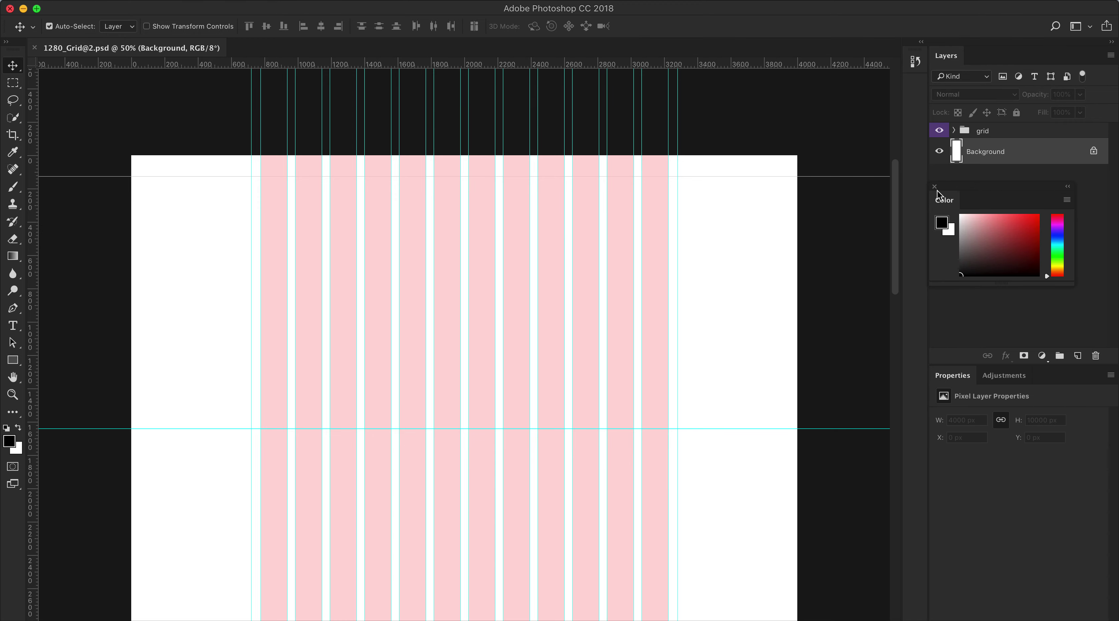
left_click(934, 187)
- Lengthen the History panel to about three times its height and collapse it again
left_click(915, 61)
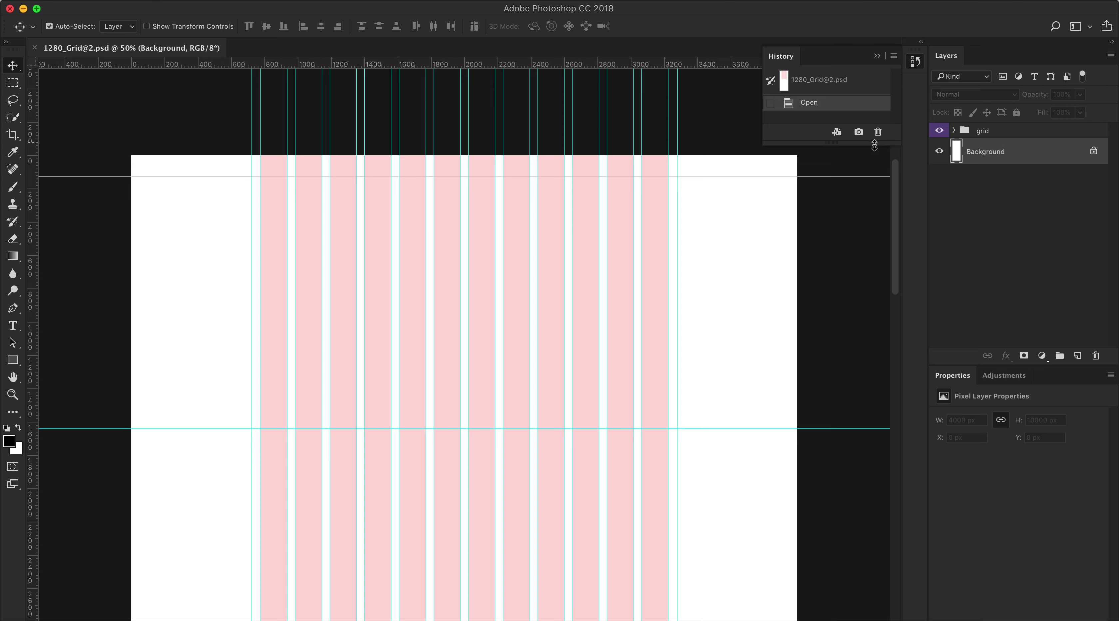
left_click_drag(874, 146, 881, 447)
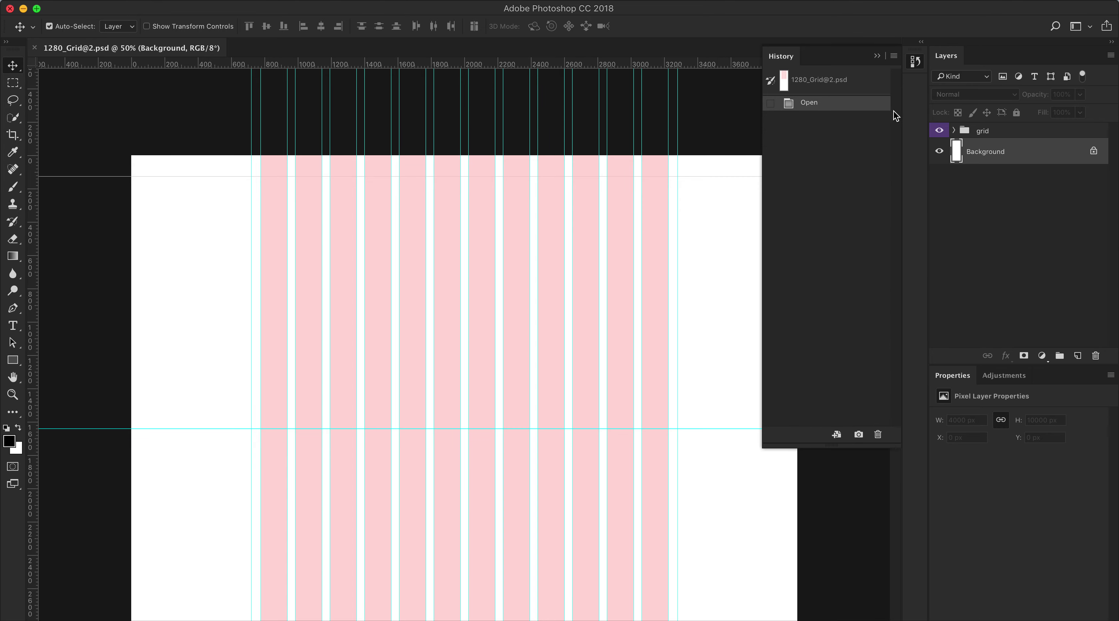
left_click(916, 63)
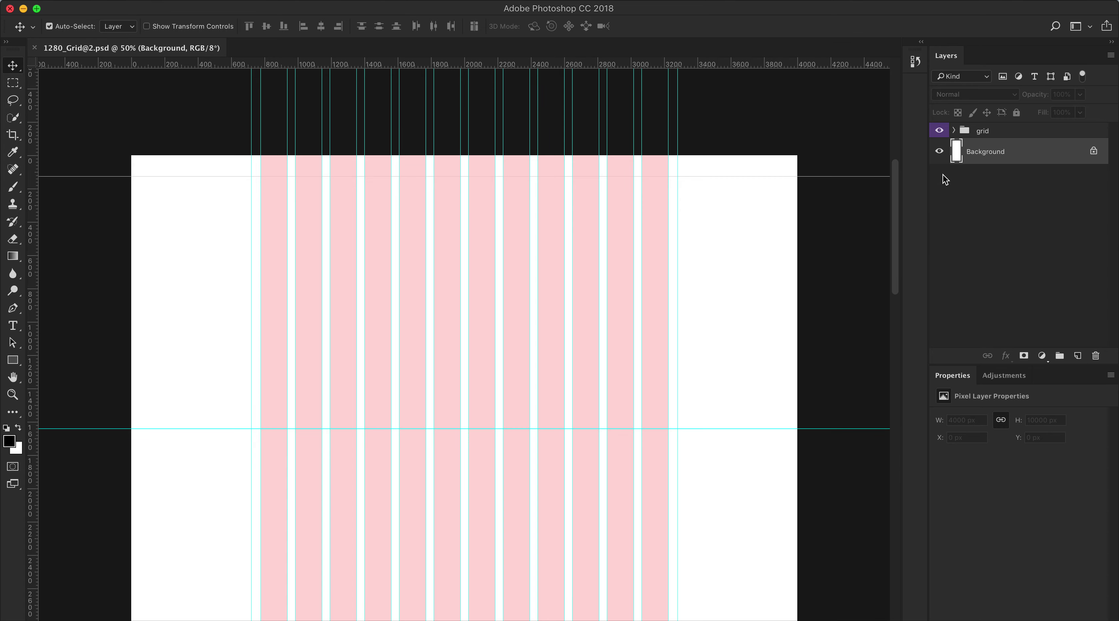
- Close the Adjustments and Properties panels so that Layers fills the expanded dock
double_click(998, 376)
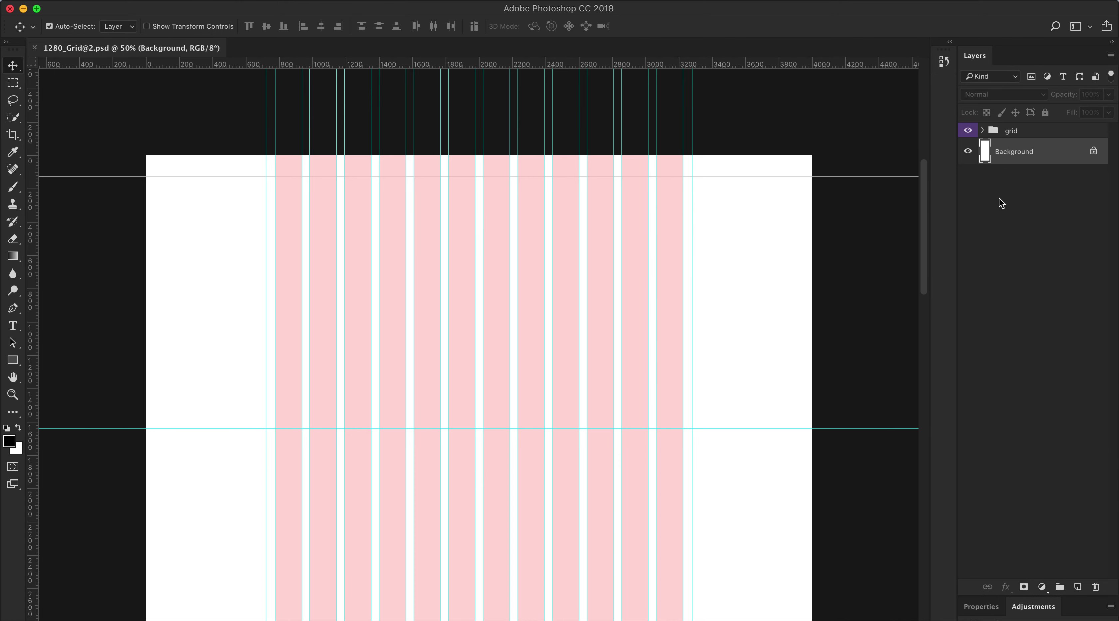
left_click_drag(1028, 613, 789, 290)
left_click(898, 365)
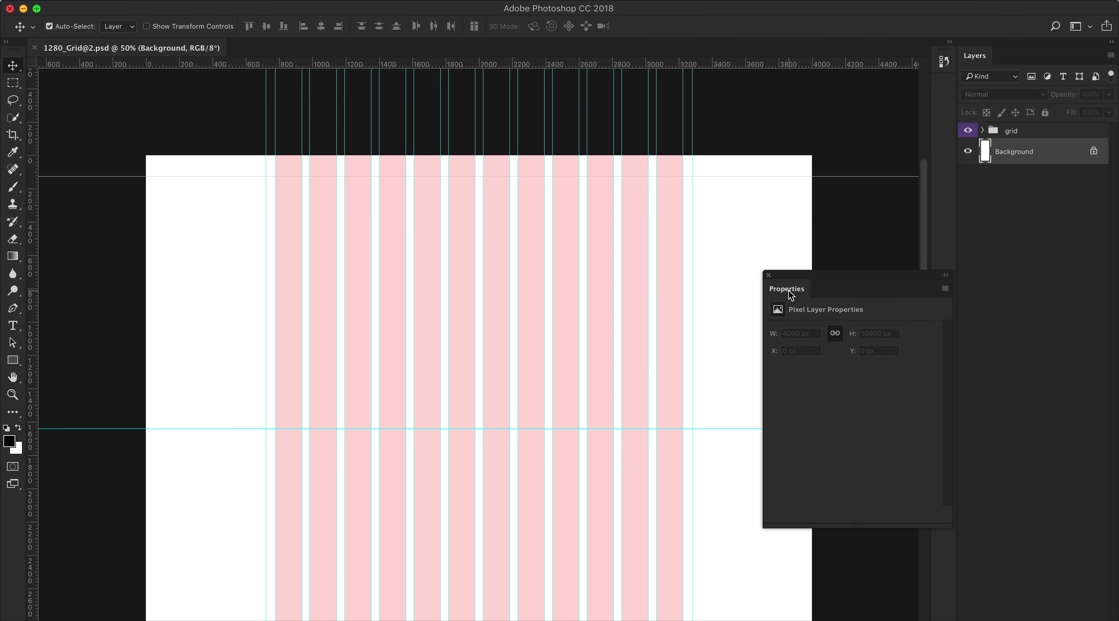
left_click(769, 275)
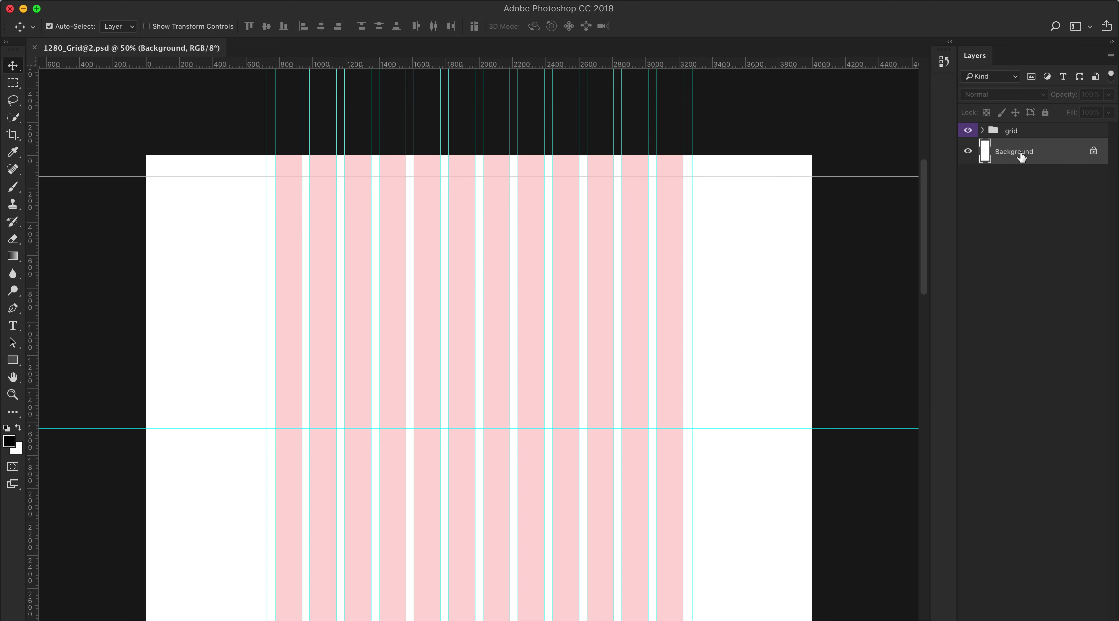
- Paste the Megabox capture above the Background, accepting the colour conversion, and align its logo with the grid's first column
key("super+v")
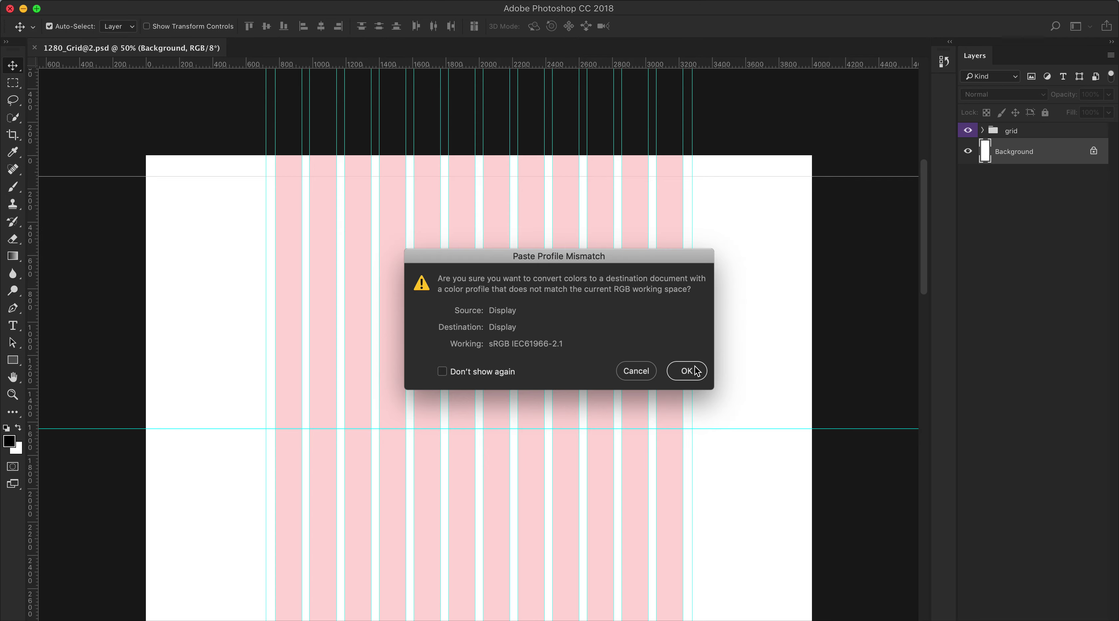
left_click(686, 370)
left_click_drag(724, 283, 677, 290)
key("Left")
key("Left")
key("Left")
key("Left")
key("Left")
key("Left")
key("Left")
key("Left")
key("Left")
key("Right")
- Free-transform the pasted Megabox capture and scale it proportionally to about 120%
key("super+t")
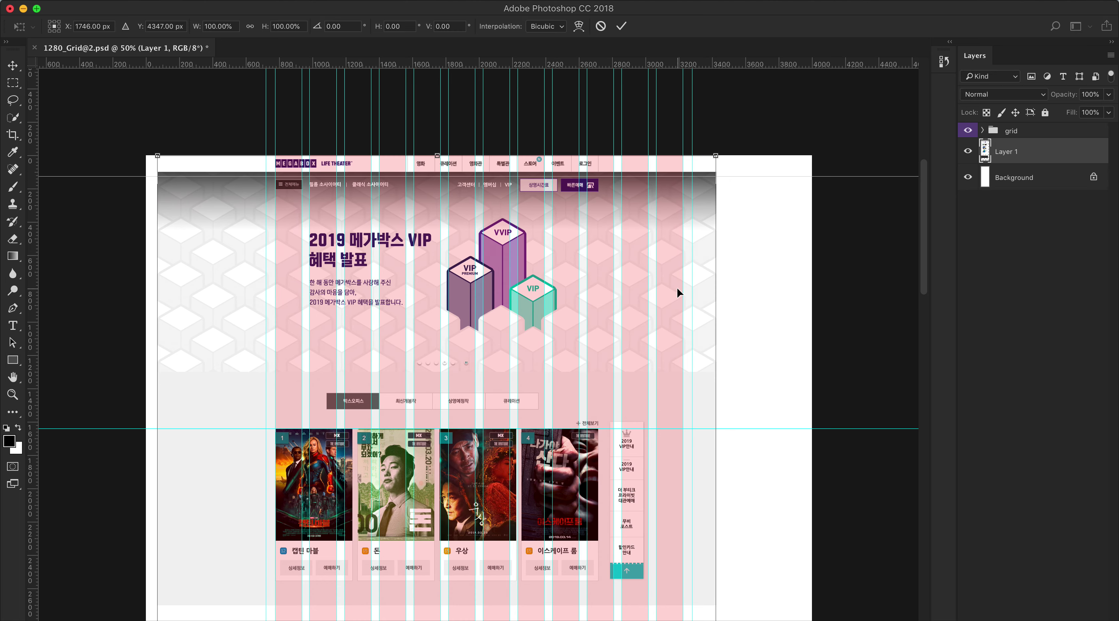
left_click_drag(714, 157, 852, 114)
left_click_drag(499, 215, 519, 377)
left_click_drag(767, 230, 971, 100)
left_click_drag(195, 251, 661, 315)
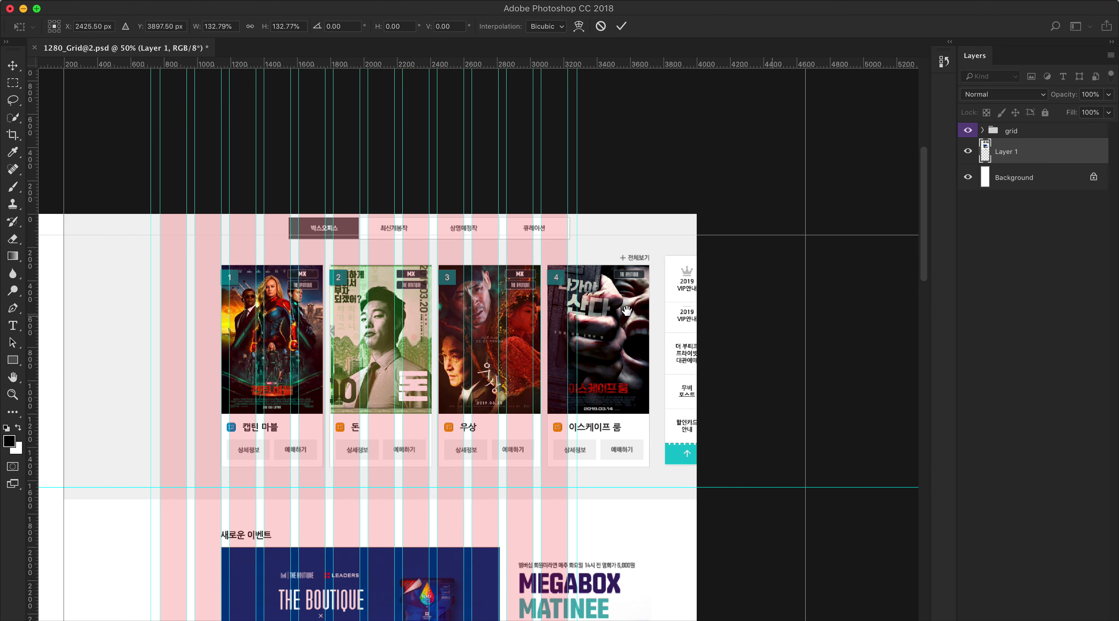
left_click_drag(643, 245, 665, 444)
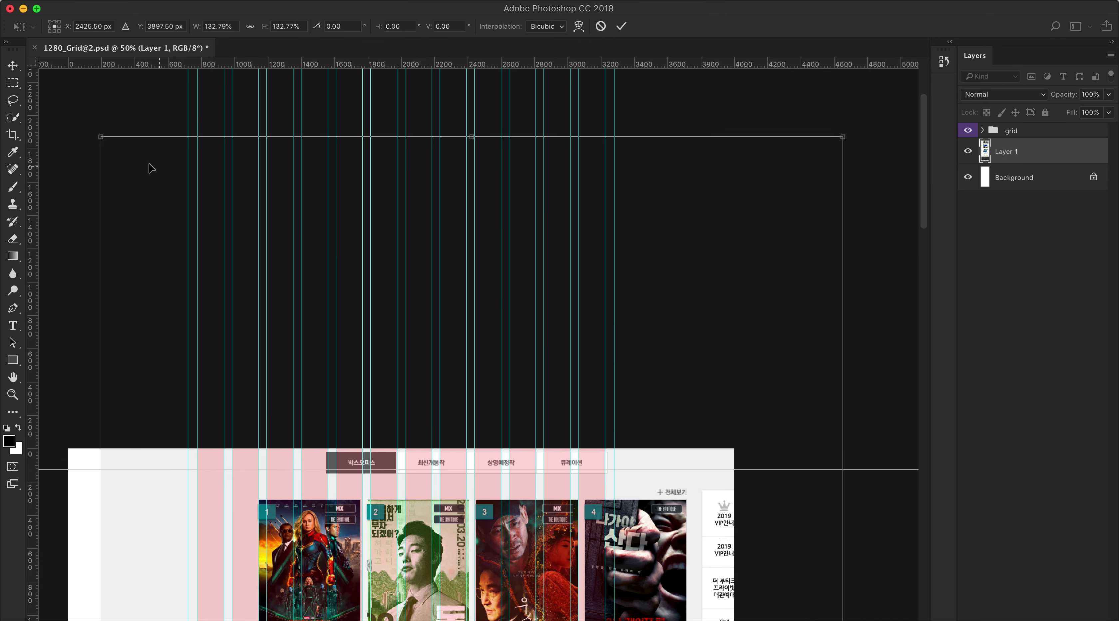
left_click_drag(99, 137, 257, 294)
scroll(272, 214, "down", 10)
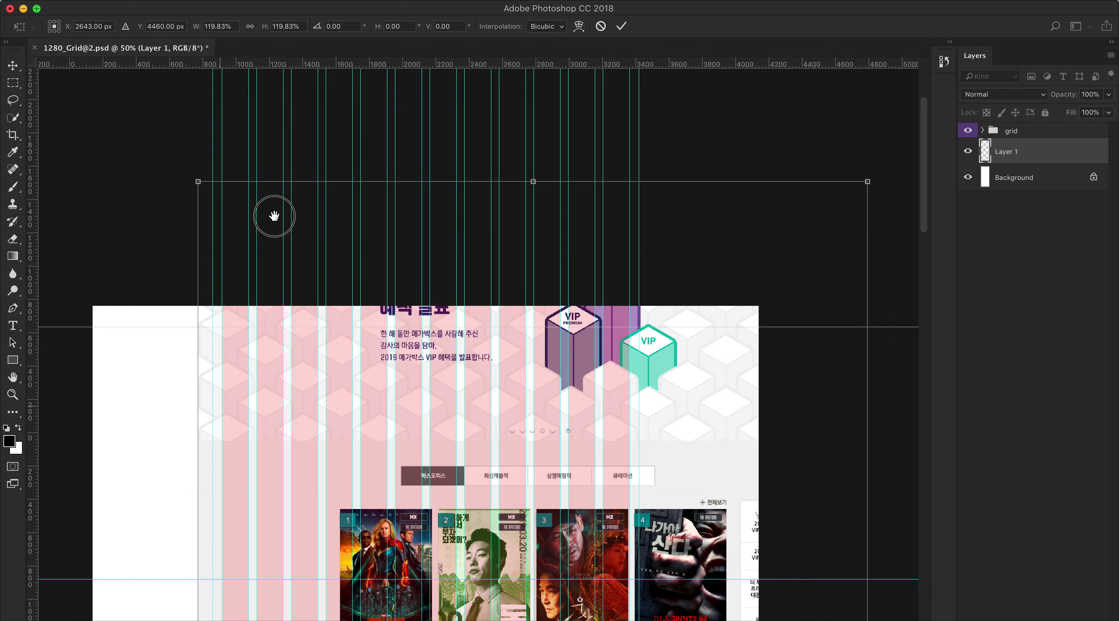
- Move the capture to the canvas top, nudging it until the logo and first poster start at the first grid column
left_click_drag(759, 419, 642, 552)
key("Right")
key("Right")
key("Right")
key("Right")
key("Right")
key("Right")
key("Right")
key("Right")
key("Right")
key("Right")
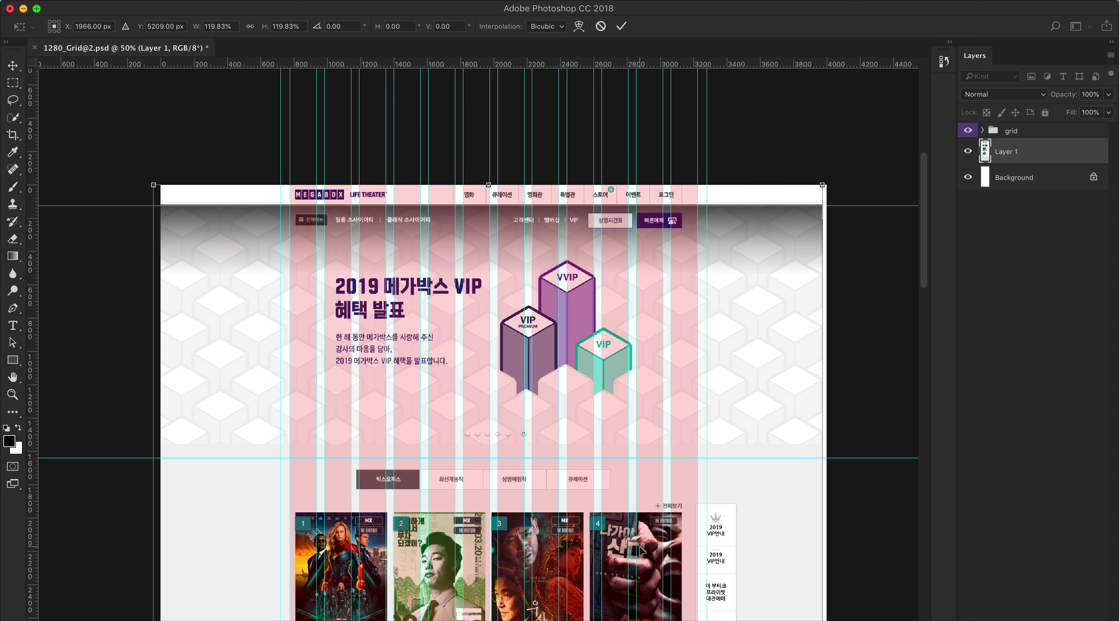
key("Left")
key("Left")
key("Left")
key("Left")
key("Left")
key("Left")
key("Left")
key("Left")
key("Left")
key("Left")
key("Left")
key("Left")
key("Down")
key("Down")
key("Down")
key("Down")
key("Down")
key("Down")
key("Down")
key("Down")
key("Down")
key("Down")
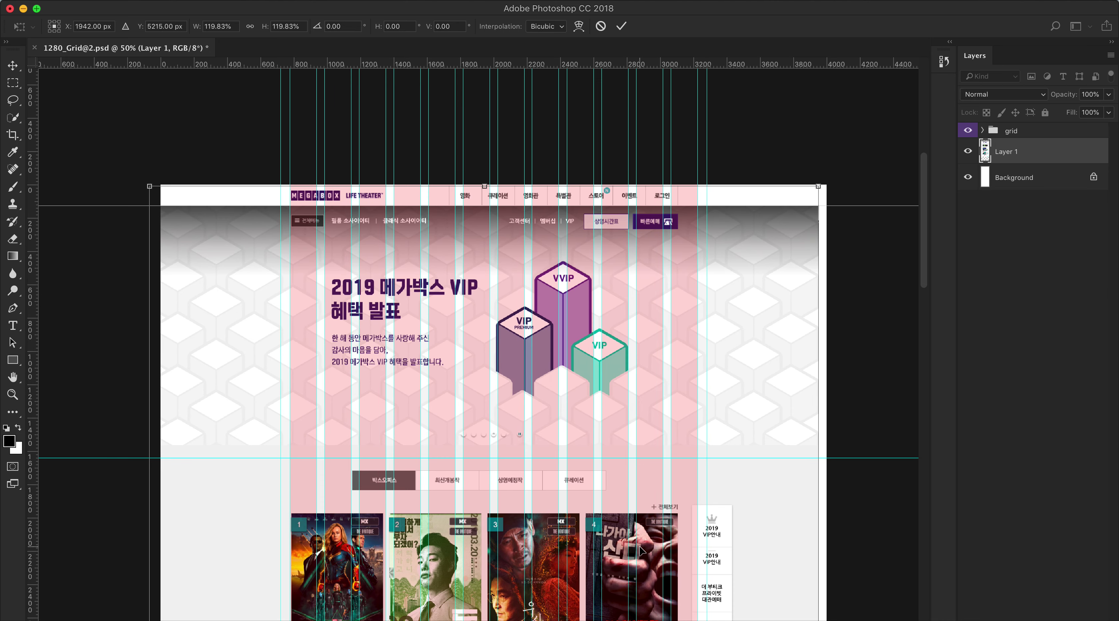
key("Up")
key("Up")
key("Up")
key("Up")
key("Up")
key("Up")
key("Up")
key("Up")
key("Up")
key("Up")
key("Up")
key("Up")
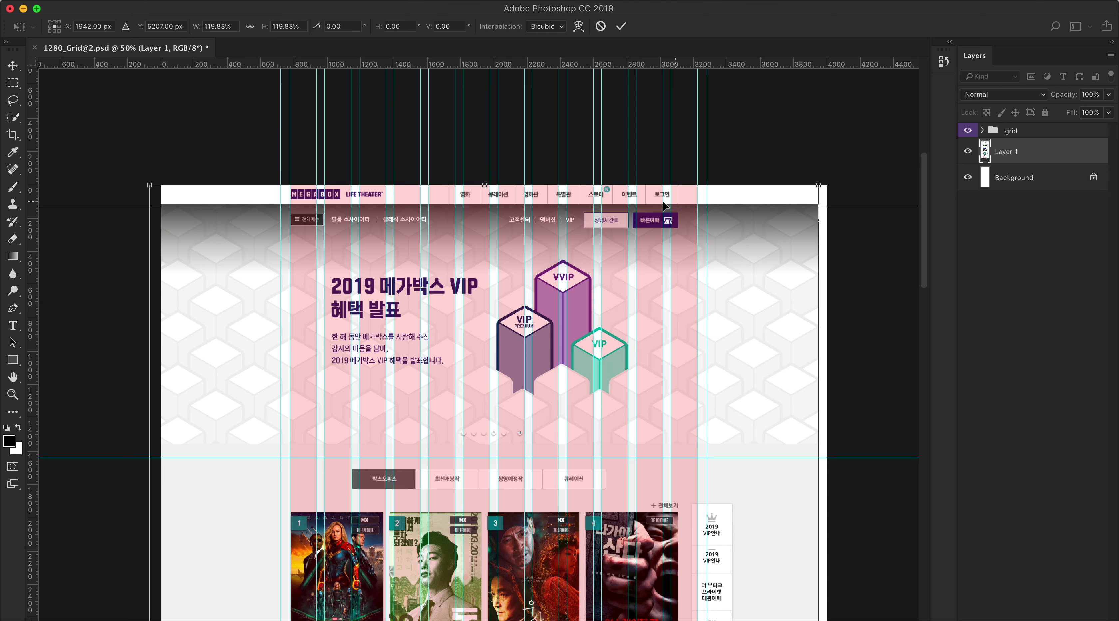
- Enlarge the capture to about 125% and realign its logo with the first grid column and its top with the canvas edge
left_click_drag(815, 183, 868, 145)
left_click_drag(645, 250, 644, 296)
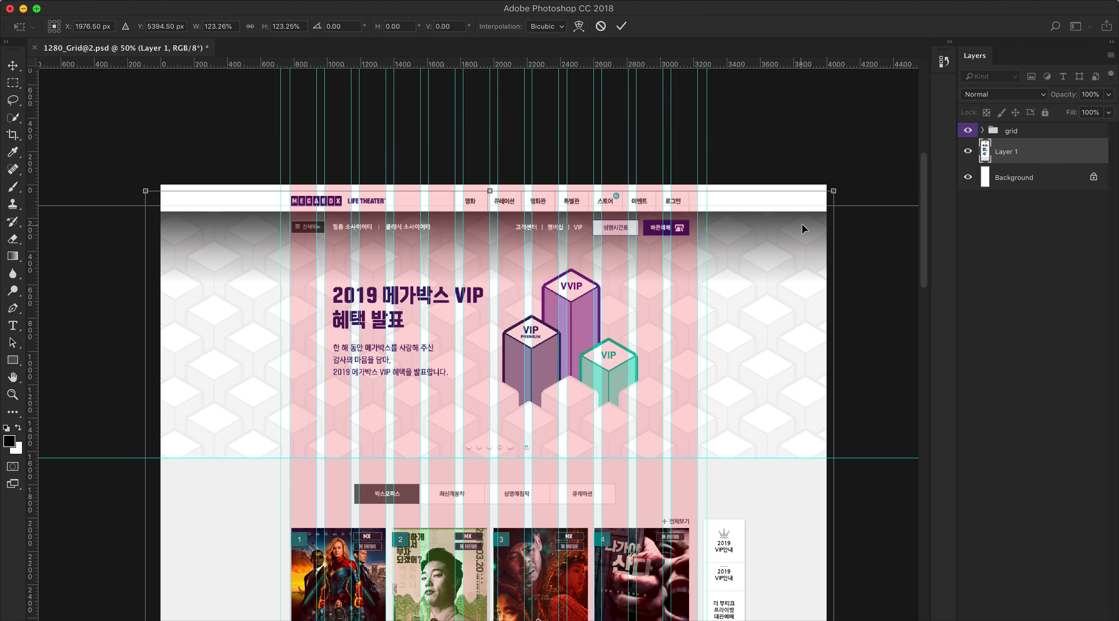
left_click_drag(838, 191, 861, 173)
mouse_move(547, 243)
left_mouse_down()
mouse_move(550, 285)
mouse_move(552, 263)
left_mouse_up()
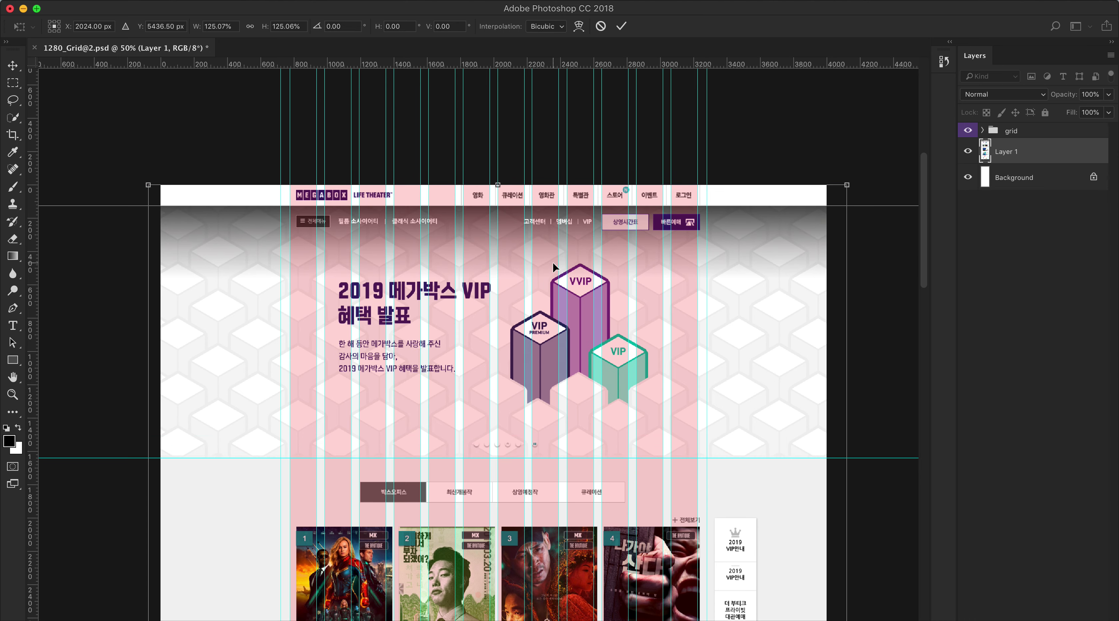
key("shift+Left")
key("shift+Left")
key("shift+Left")
key("Left")
key("Left")
key("Left")
key("Left")
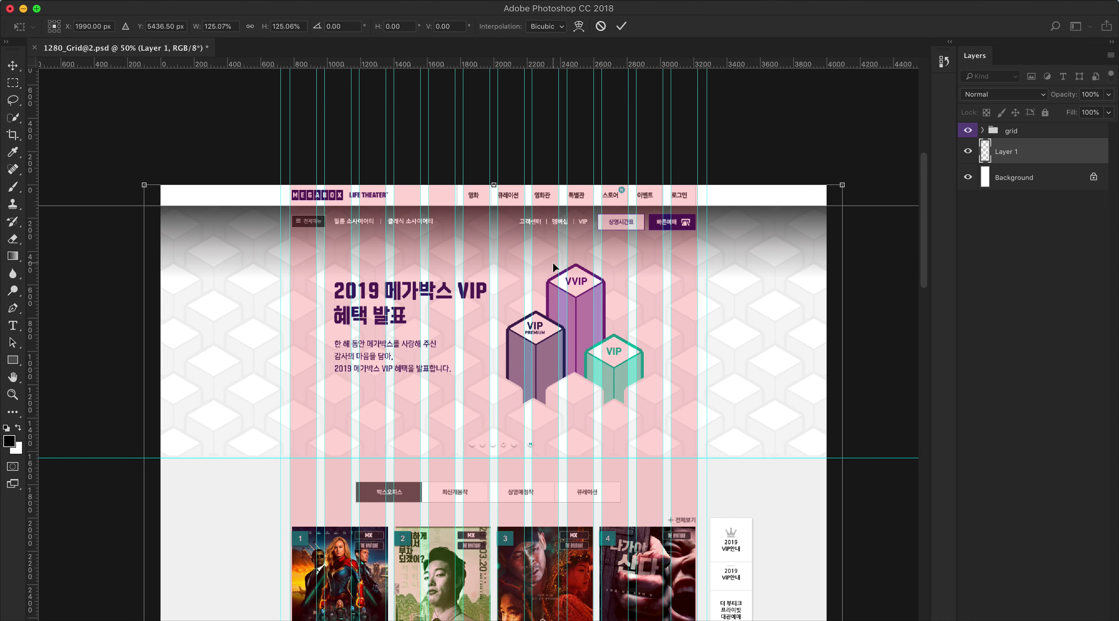
key("Right")
key("Right")
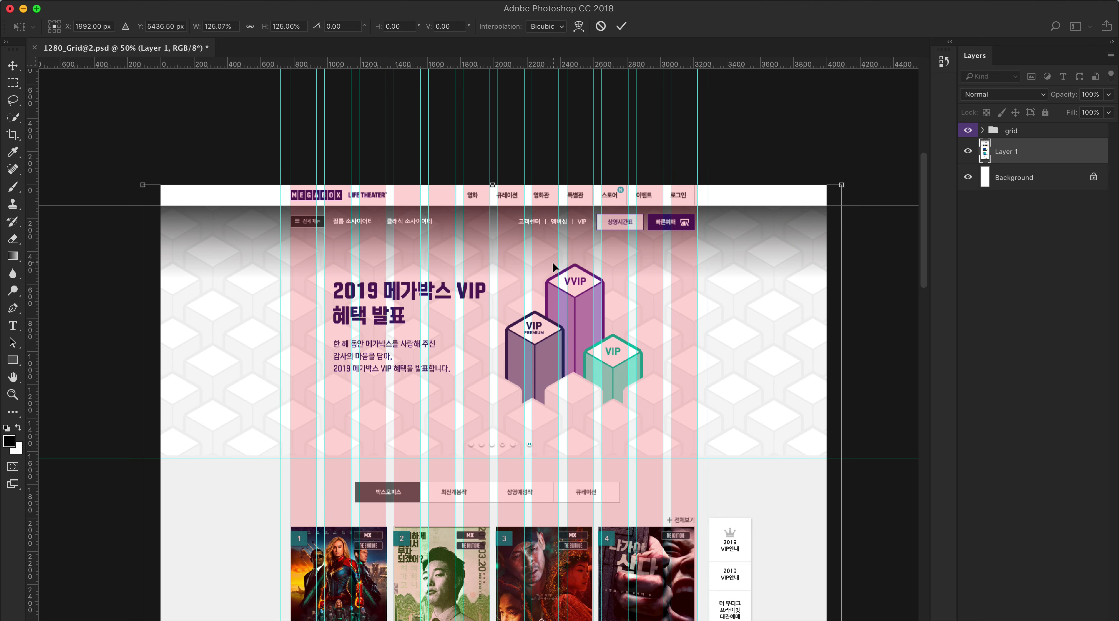
- Scale the capture to 125.43%, apply the transform, and nudge it down until its top meets the canvas edge
left_click_drag(841, 188, 849, 186)
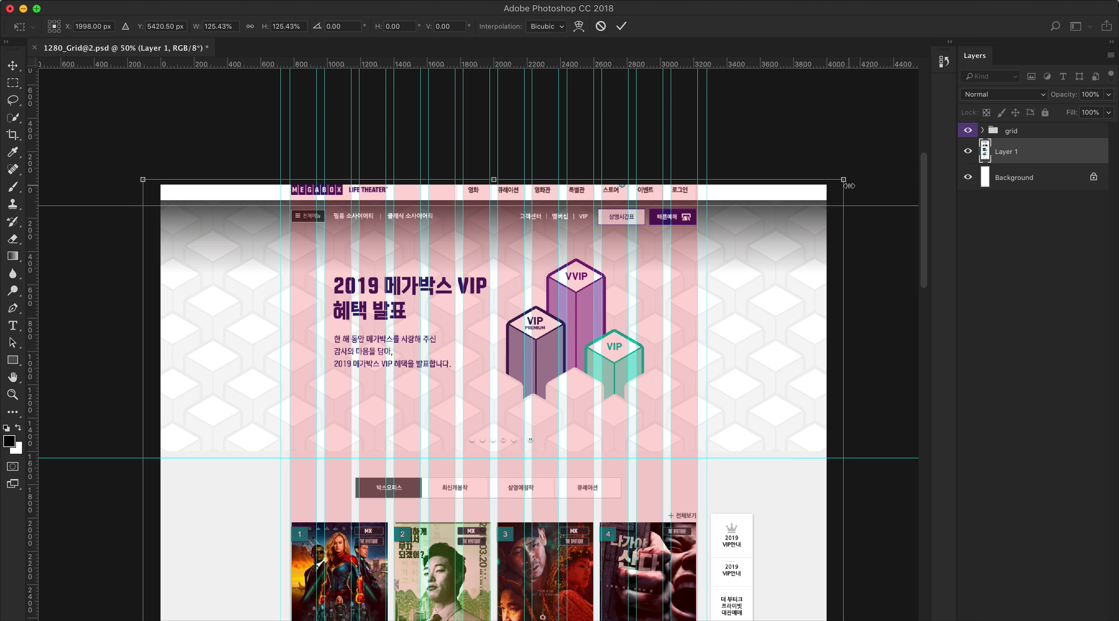
key("Return")
key("Down")
key("Down")
key("Down")
key("Down")
key("Down")
key("Down")
key("Down")
key("Down")
key("Down")
key("Down")
key("Down")
key("Down")
key("Down")
key("Down")
key("Down")
key("Down")
key("Down")
key("Down")
key("Down")
key("Down")
key("Down")
key("Down")
key("Down")
key("Down")
key("Down")
key("Down")
key("Down")
key("Down")
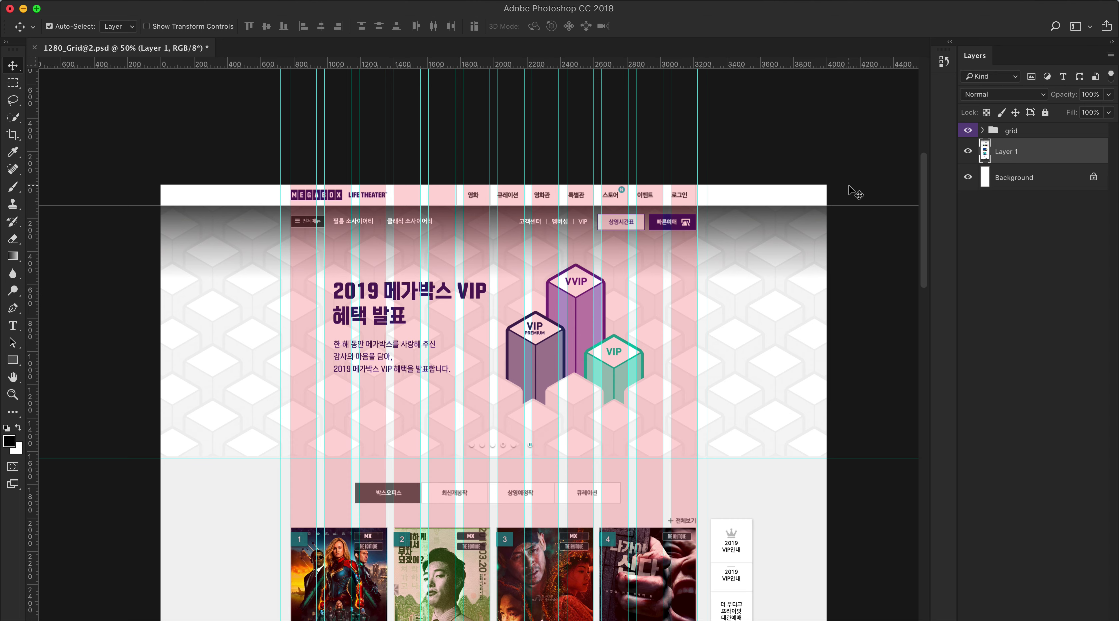
key("super+t")
left_click_drag(843, 184, 846, 183)
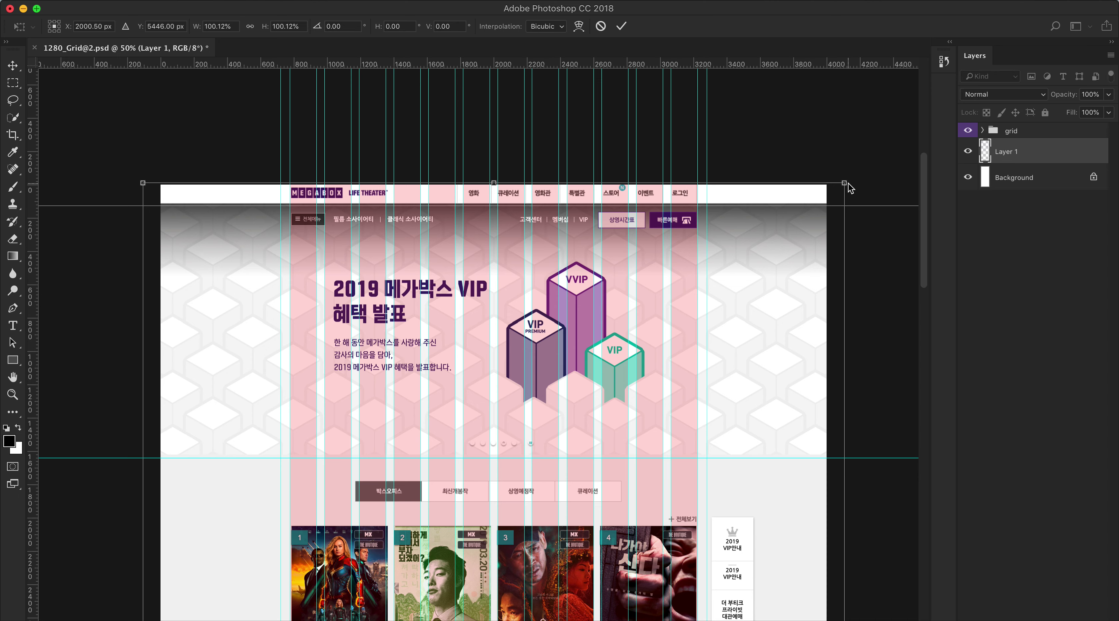
key("Escape")
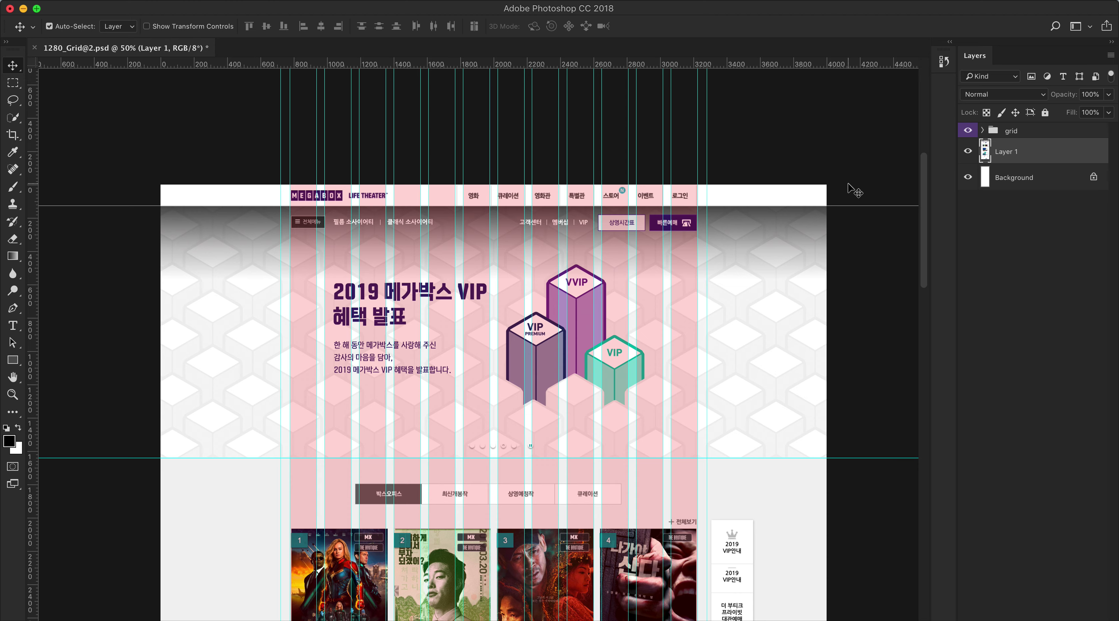
- Nudge the capture left until the first poster's left edge meets the first grid column
key("super+plus")
scroll(727, 331, "down", 10)
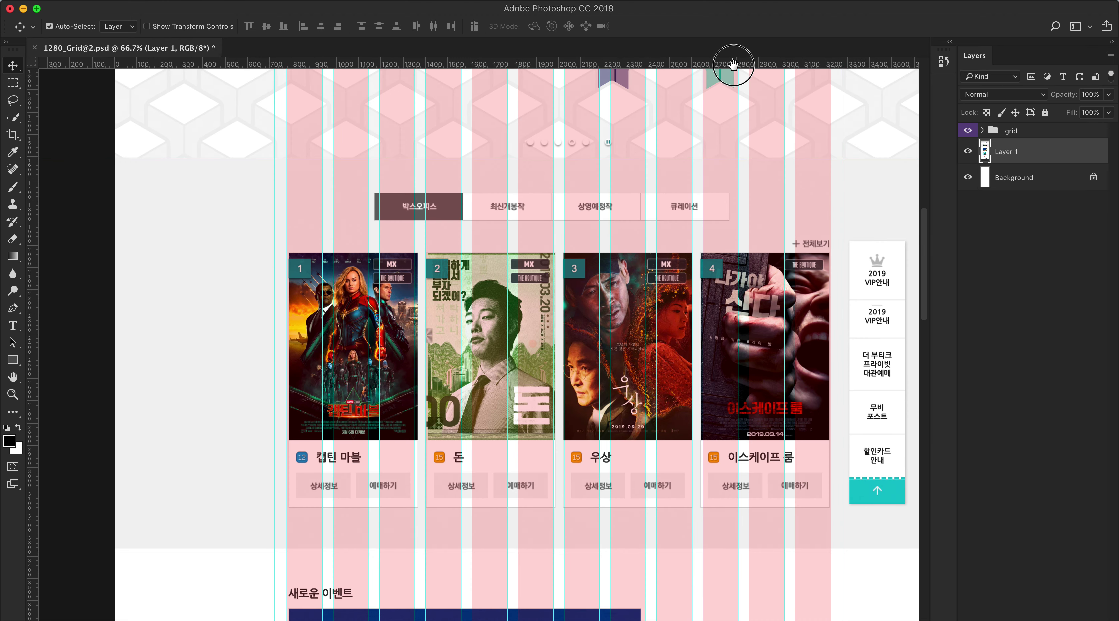
key("Left")
key("Left")
key("Left")
key("Left")
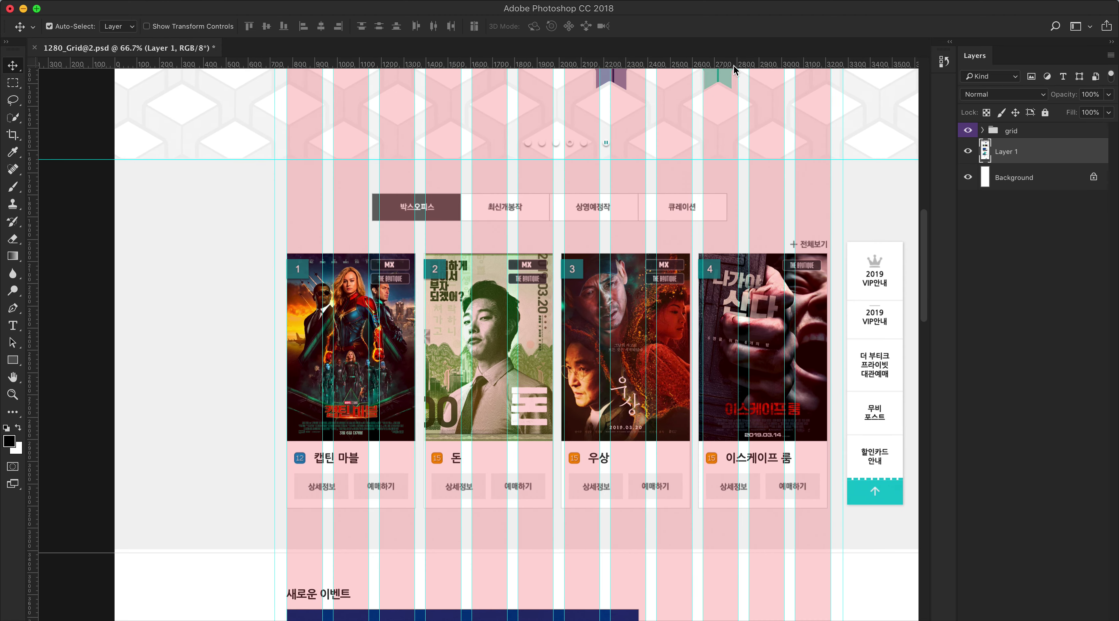
- Free-transform the capture and enlarge it to about 100.28% so the fourth poster's right edge reaches the last grid column
left_click_drag(756, 212, 580, 357)
left_click_drag(710, 212, 666, 359)
key("super")
key("super+t")
left_click_drag(786, 99, 798, 94)
key("Return")
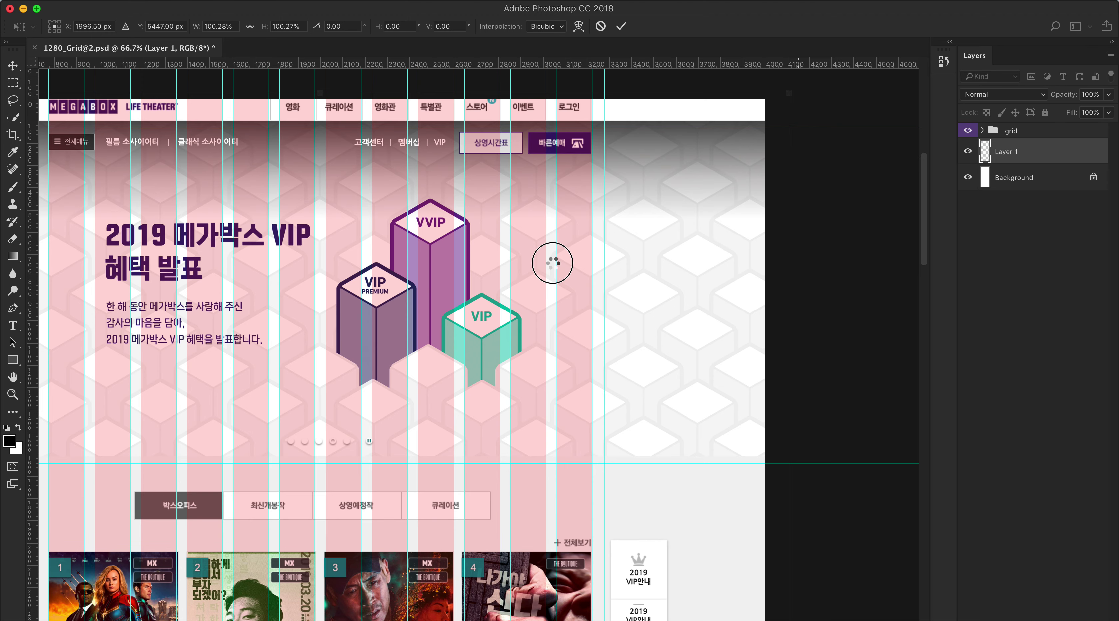
- Check the capture's column alignment down the page and move it down until the white header's lower edge meets the first horizontal guide
scroll(554, 304, "down", 5)
scroll(555, 304, "left", 3)
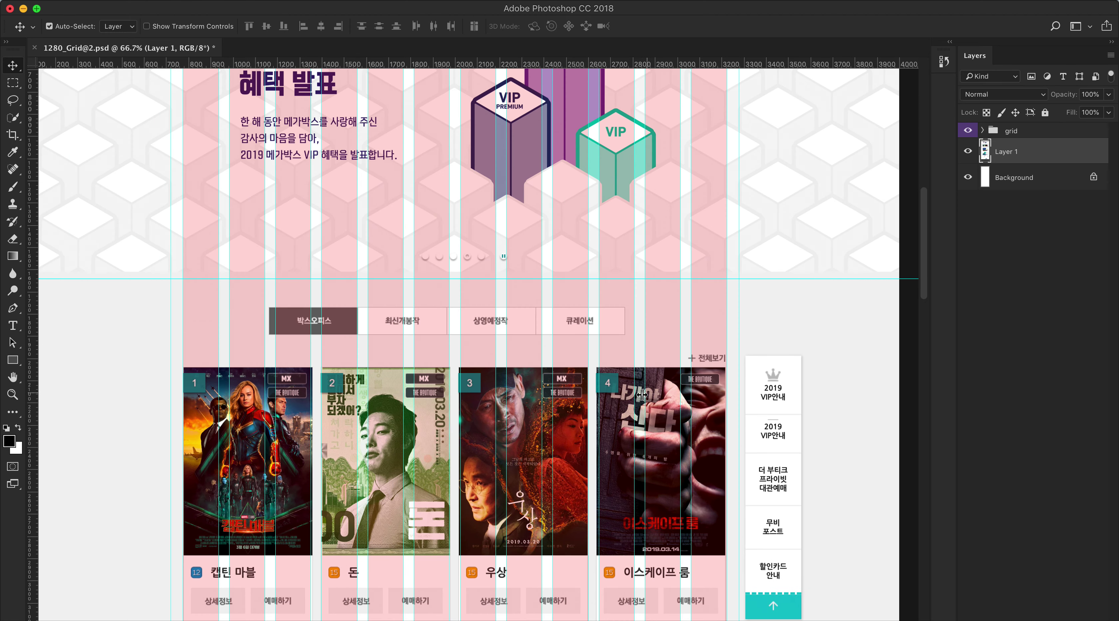
scroll(400, 415, "down", 5)
scroll(399, 415, "down", 9)
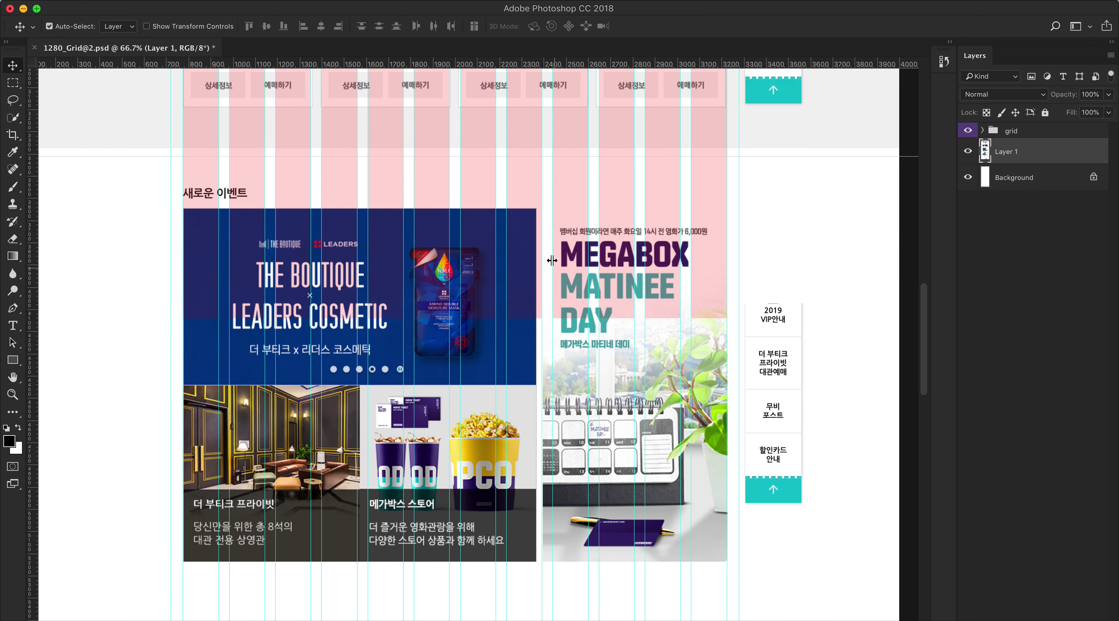
scroll(475, 428, "down", 9)
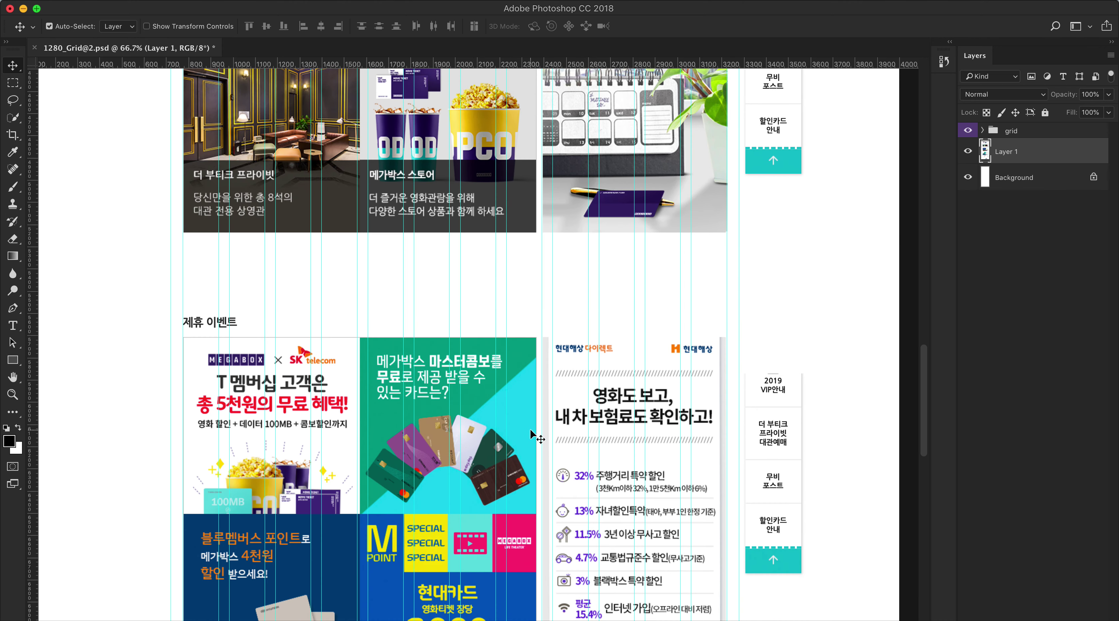
scroll(529, 428, "up", 20)
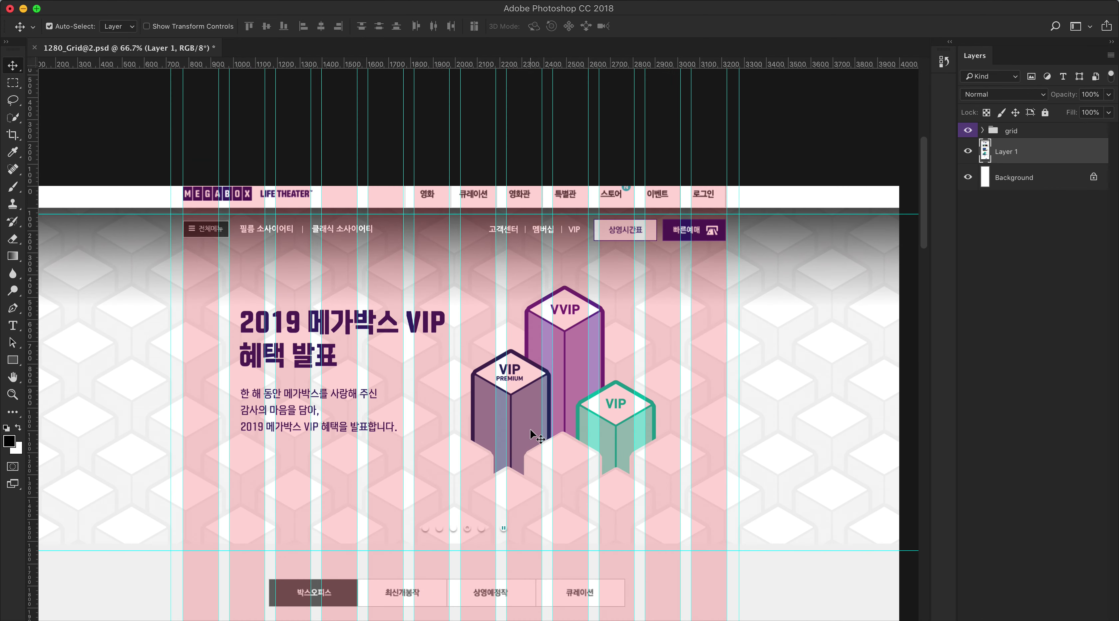
left_click(756, 197)
left_click_drag(756, 198, 757, 204)
- Rename the capture layer as sample
double_click(1017, 152)
type("sample")
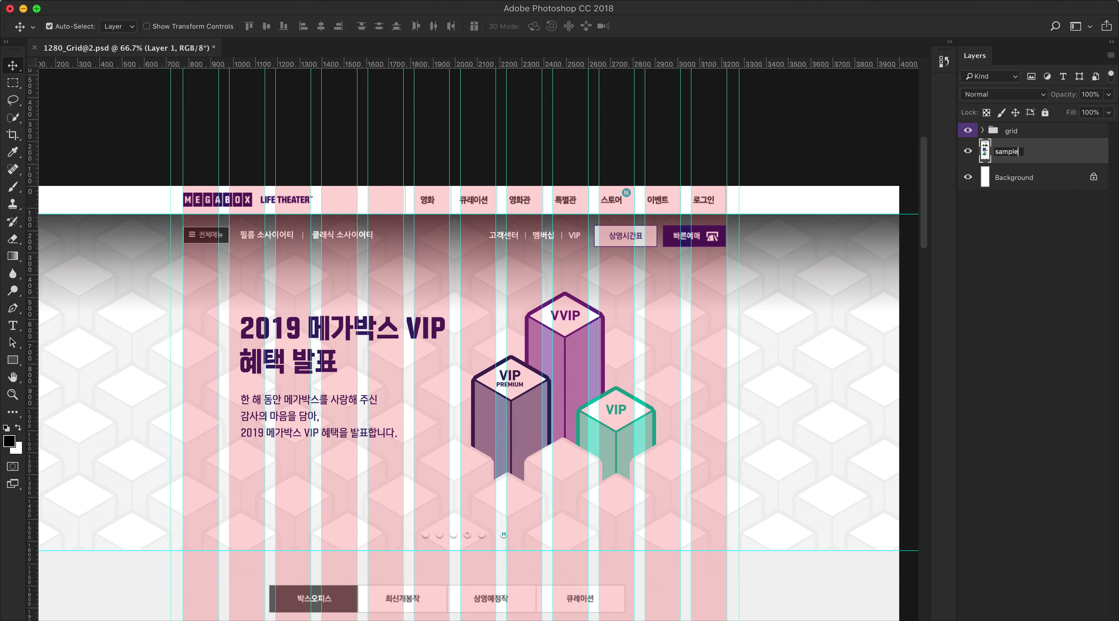
key("Return")
- Try the sample layer above the grid group with its visibility toggled, and restore the grid group on top
left_click_drag(1044, 149, 1044, 129)
left_click(968, 137)
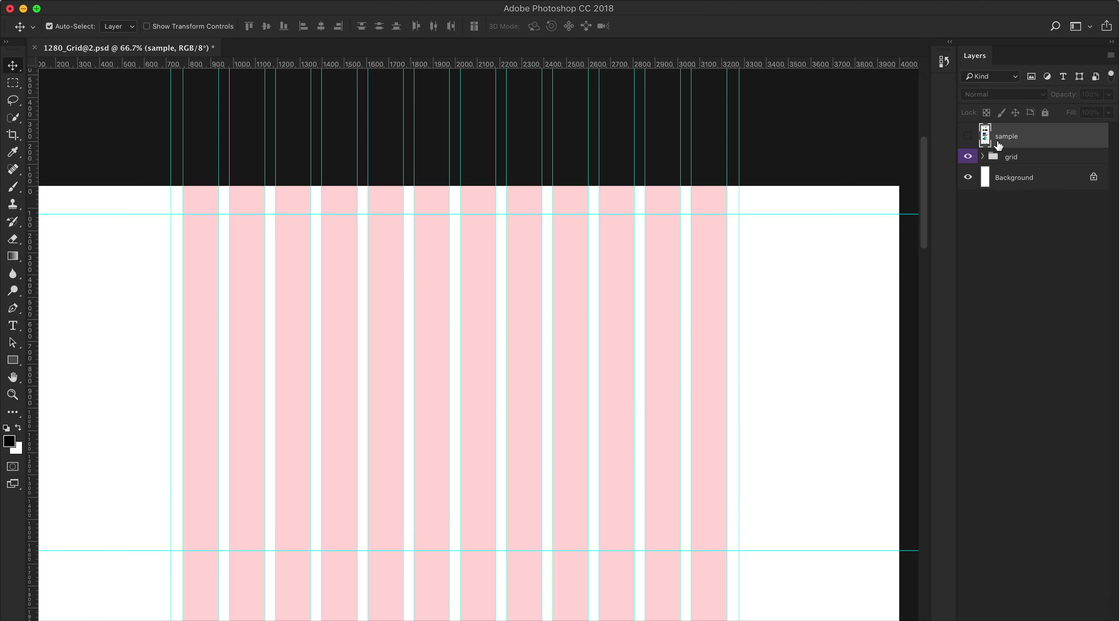
left_click(966, 137)
left_click(1042, 158)
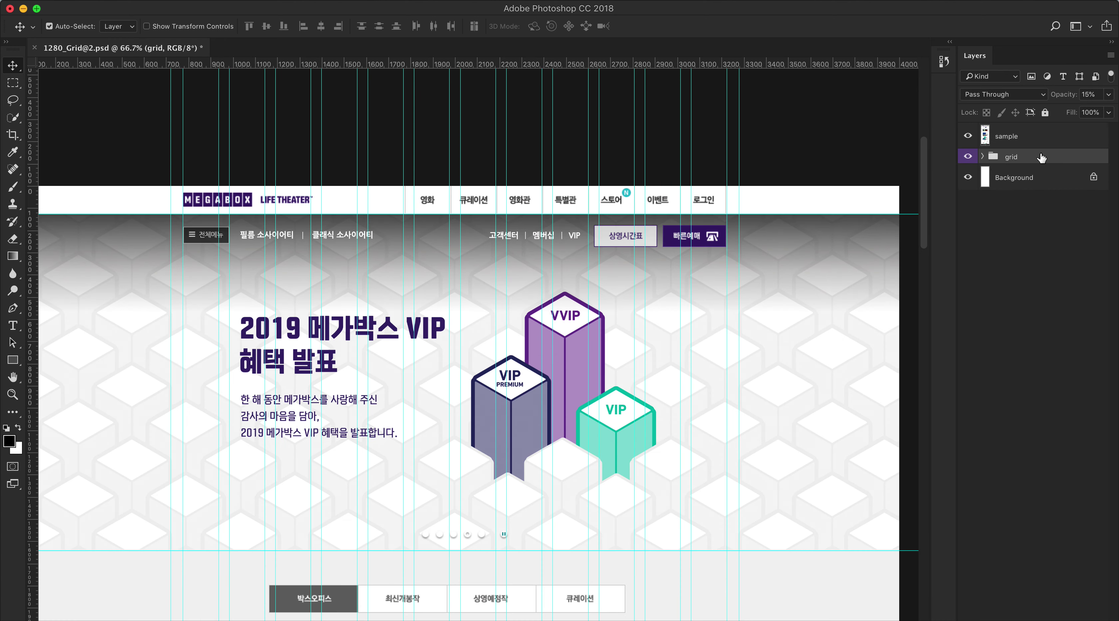
left_click_drag(1037, 159, 1037, 129)
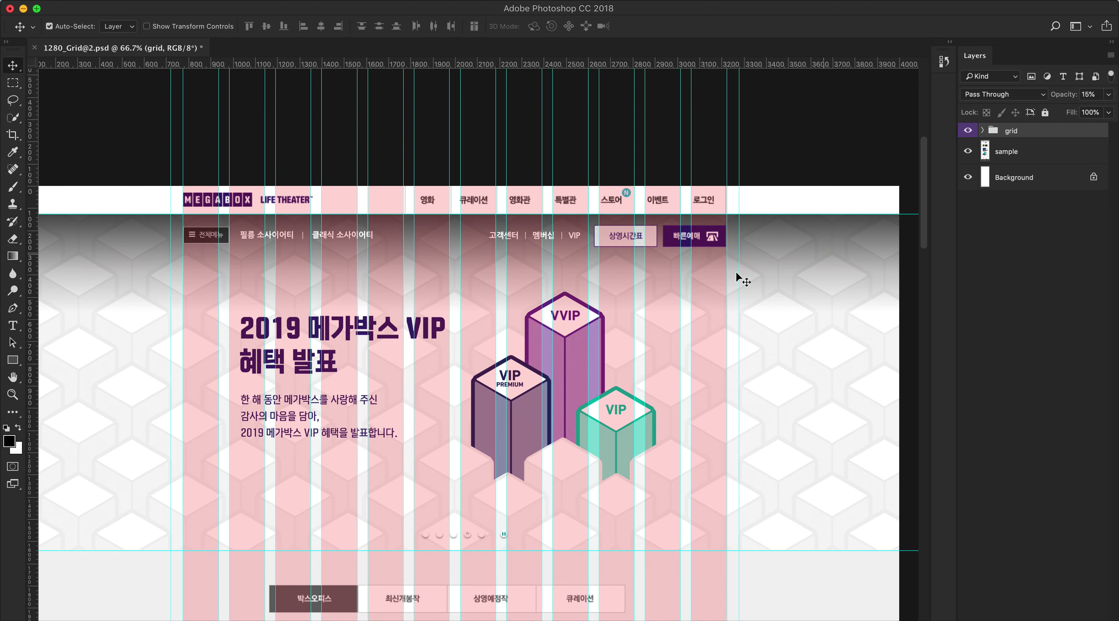
- Create an empty layer group directly above the Background layer and name it ++Header
scroll(613, 309, "down", 2)
left_click(1028, 171)
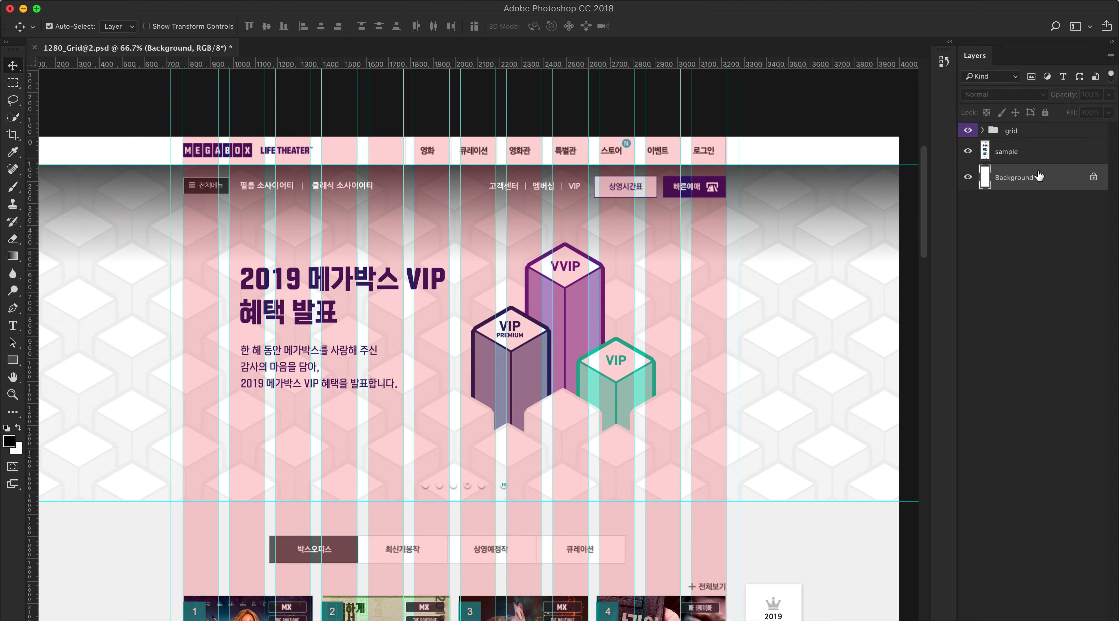
key("super+g")
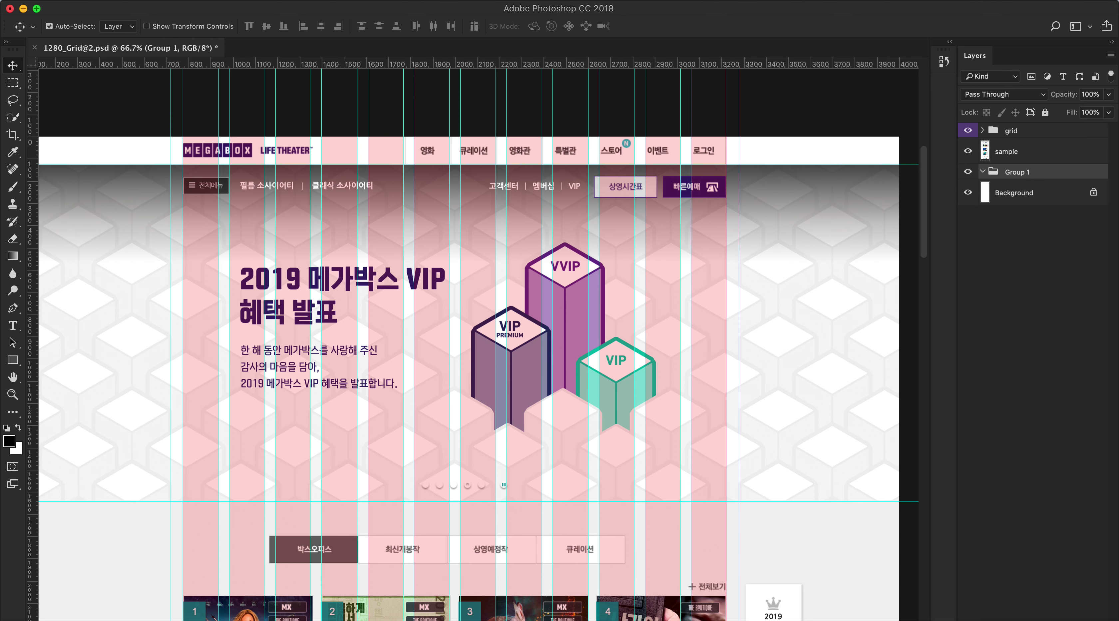
double_click(1014, 172)
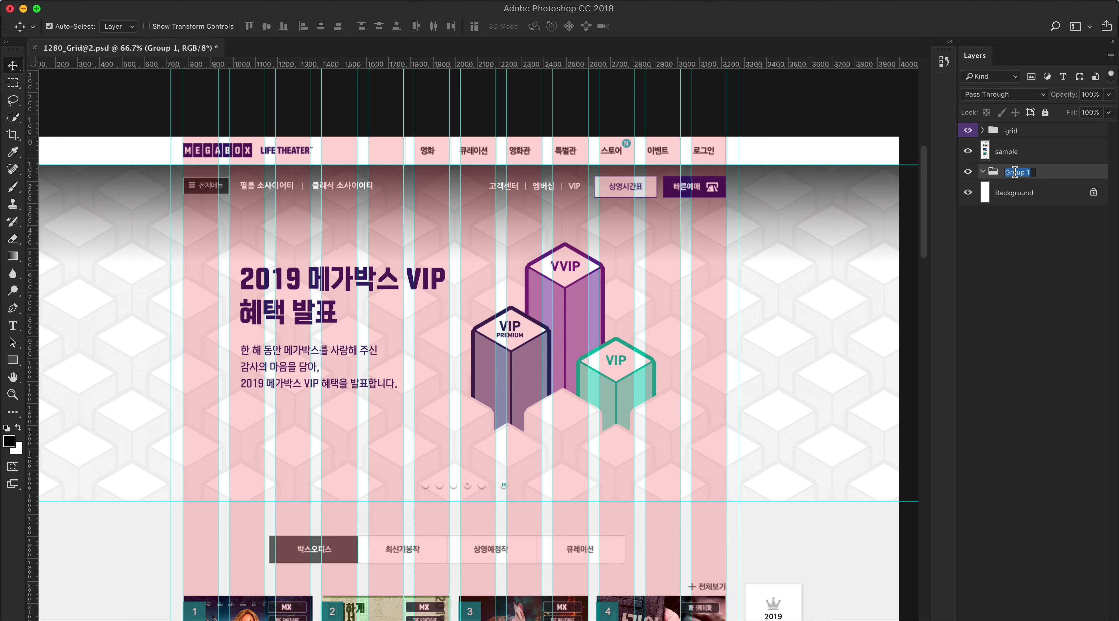
type("++")
key("Return")
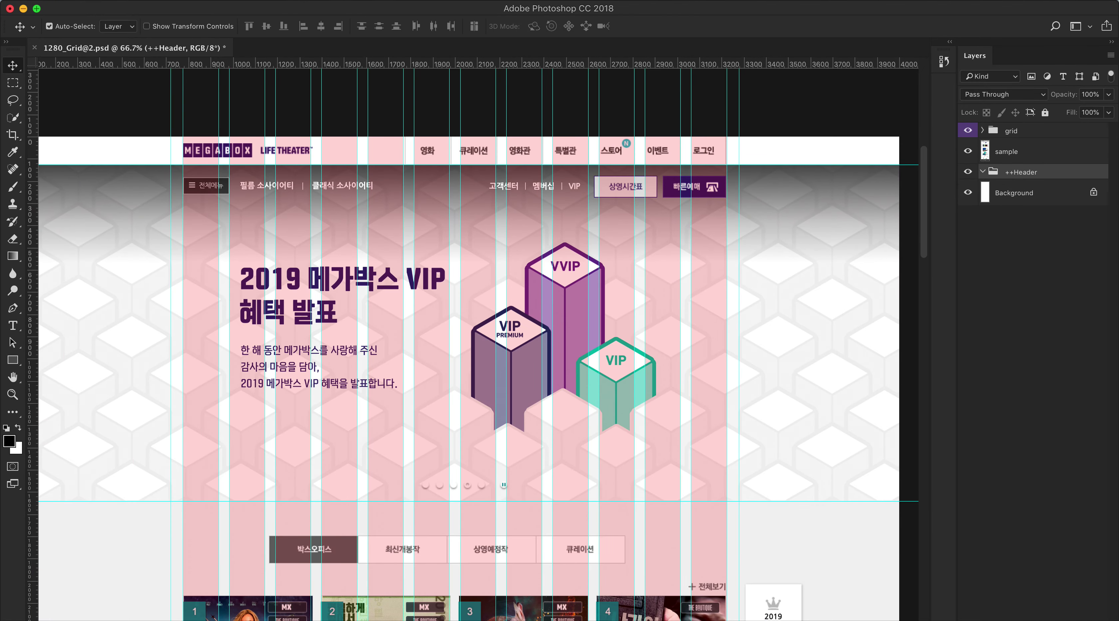
- Create an empty layer group above ++Header and name it ++Banner
key("super+g")
double_click(1013, 173)
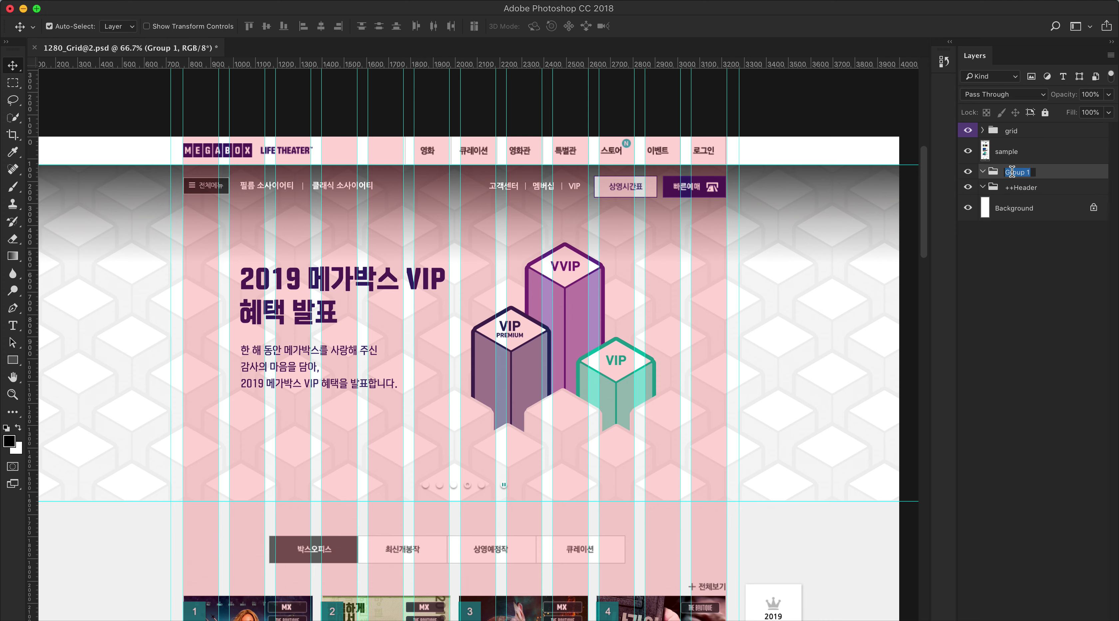
type("++b")
key("Return")
- Create an empty layer group above ++Banner for the box-office section and name it ++Content1
scroll(537, 234, "down", 9)
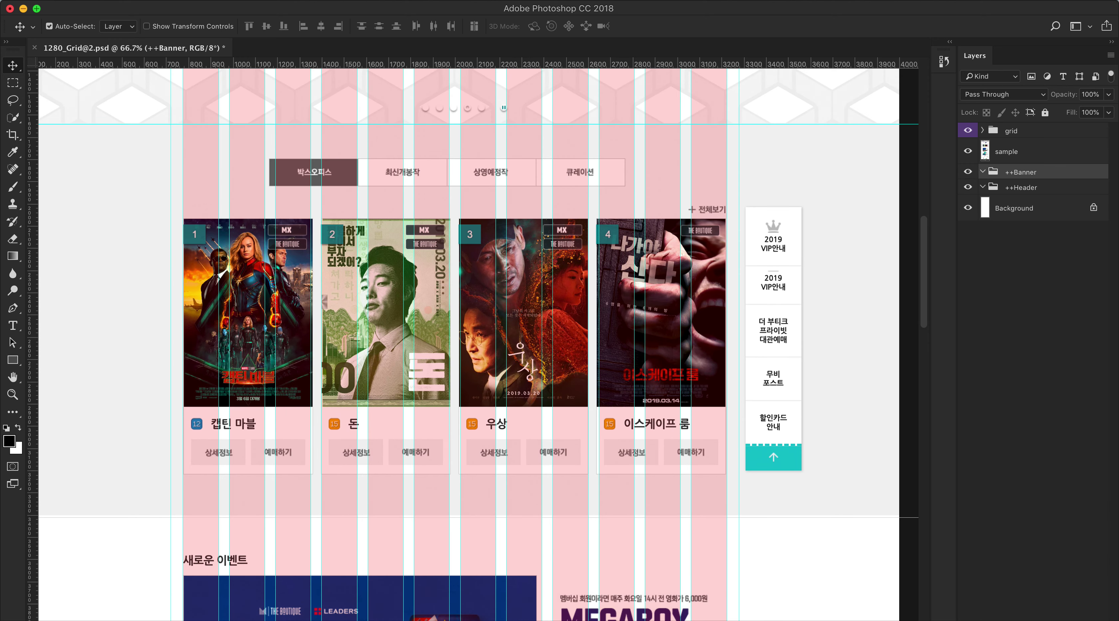
key("super+g")
double_click(1012, 172)
type("++Content")
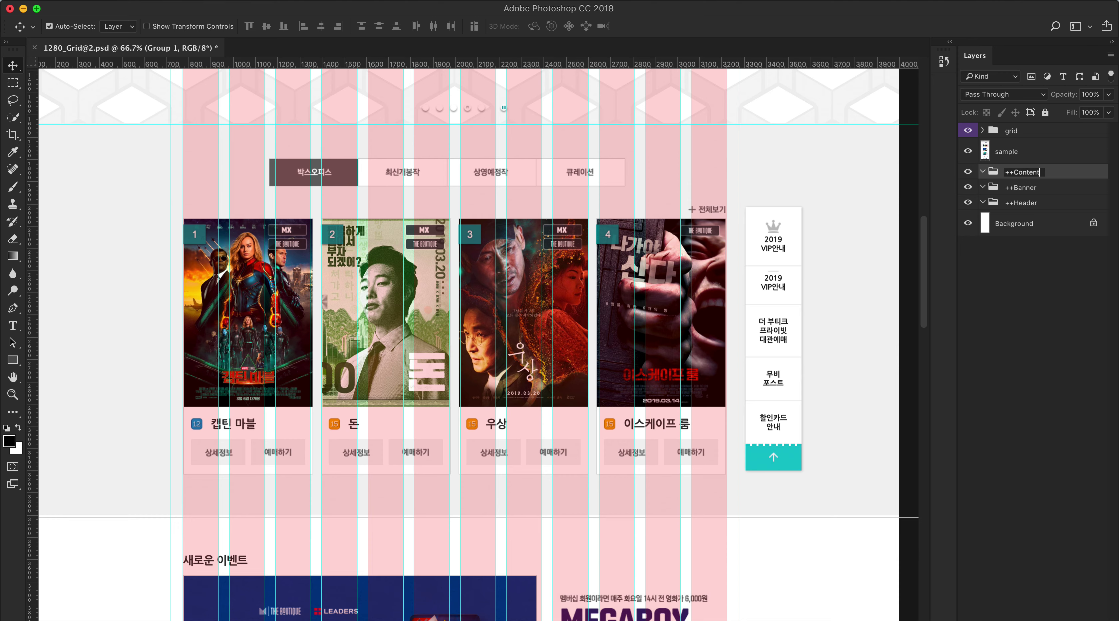
type("1")
key("Return")
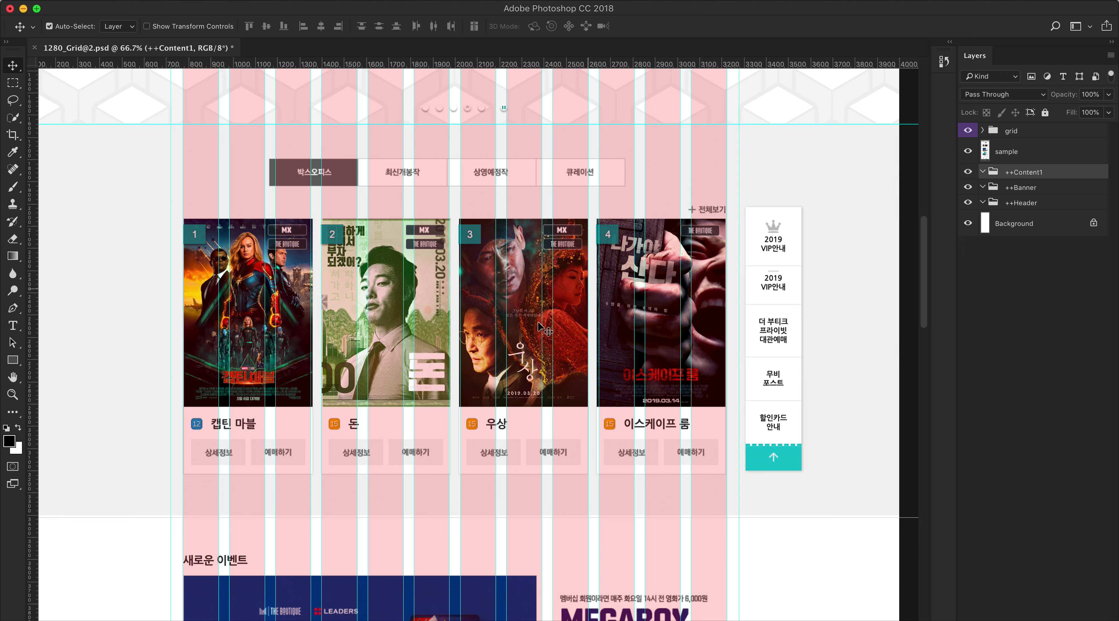
- Add a horizontal guide midway between the 새로운 이벤트 banners and the 제휴 이벤트 heading
scroll(527, 327, "down", 2)
scroll(526, 323, "down", 10)
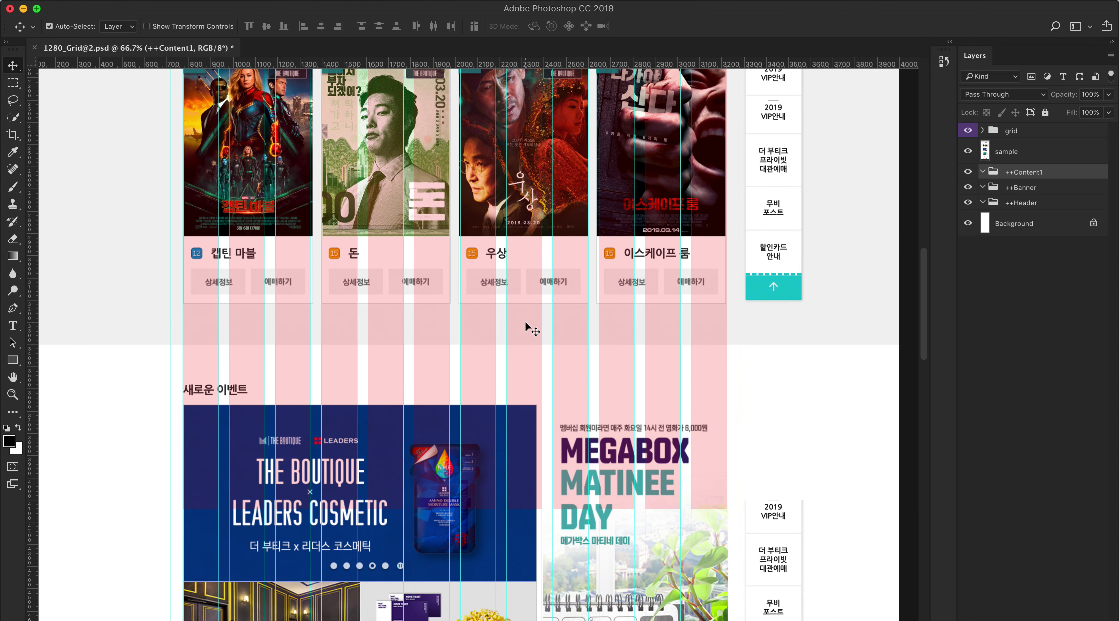
scroll(492, 460, "down", 1)
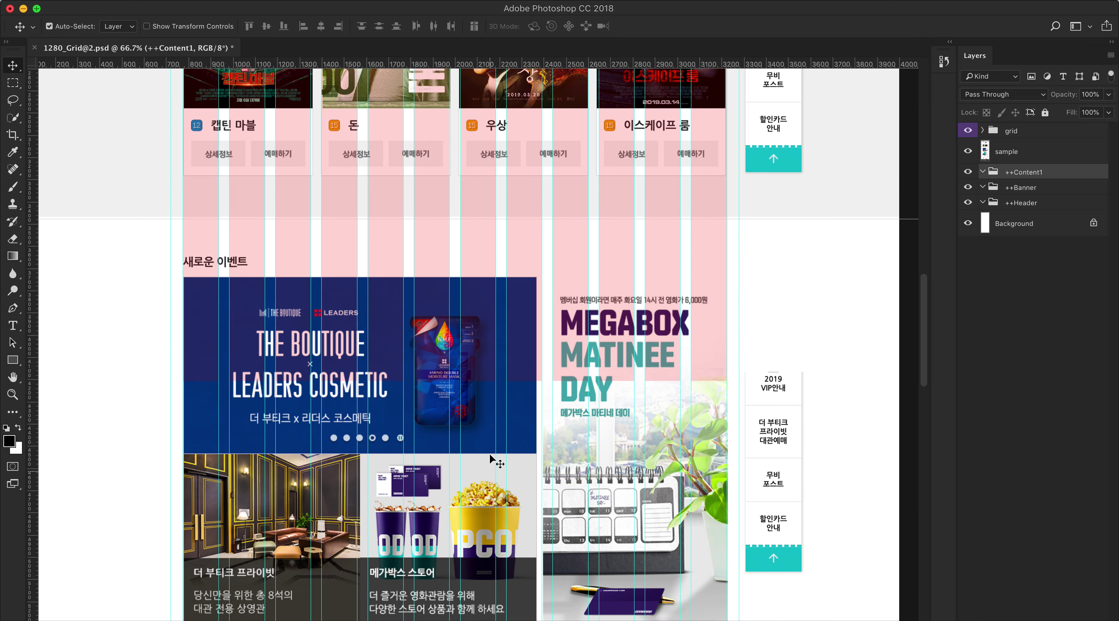
scroll(565, 391, "up", 1)
left_click_drag(756, 239, 662, 476)
left_click_drag(438, 285, 413, 230)
left_click_drag(460, 345, 466, 105)
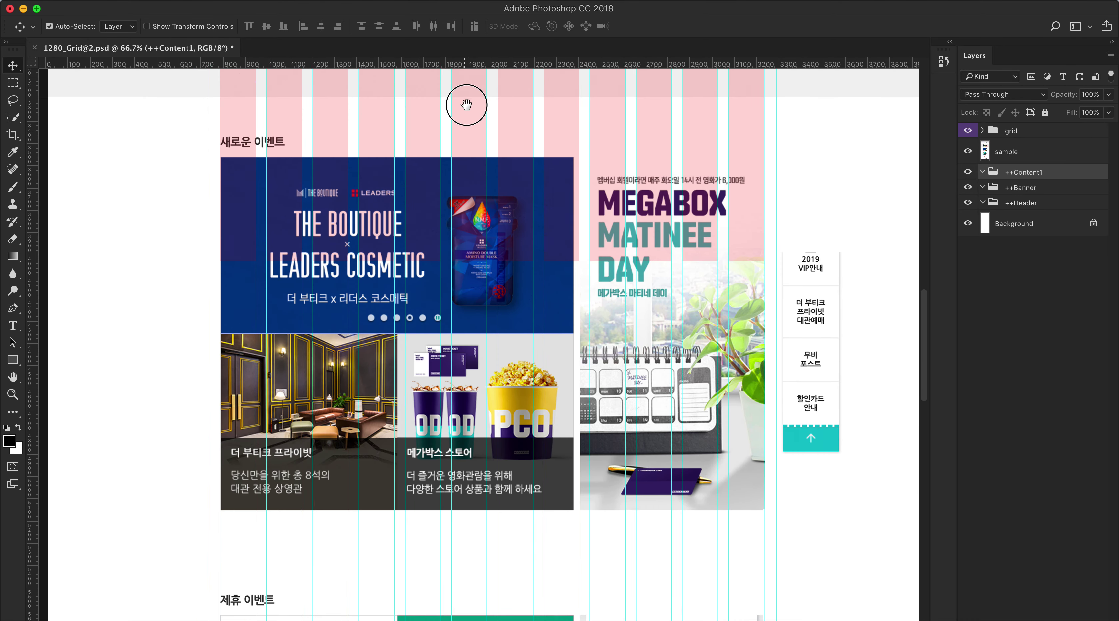
left_click_drag(437, 65, 461, 543)
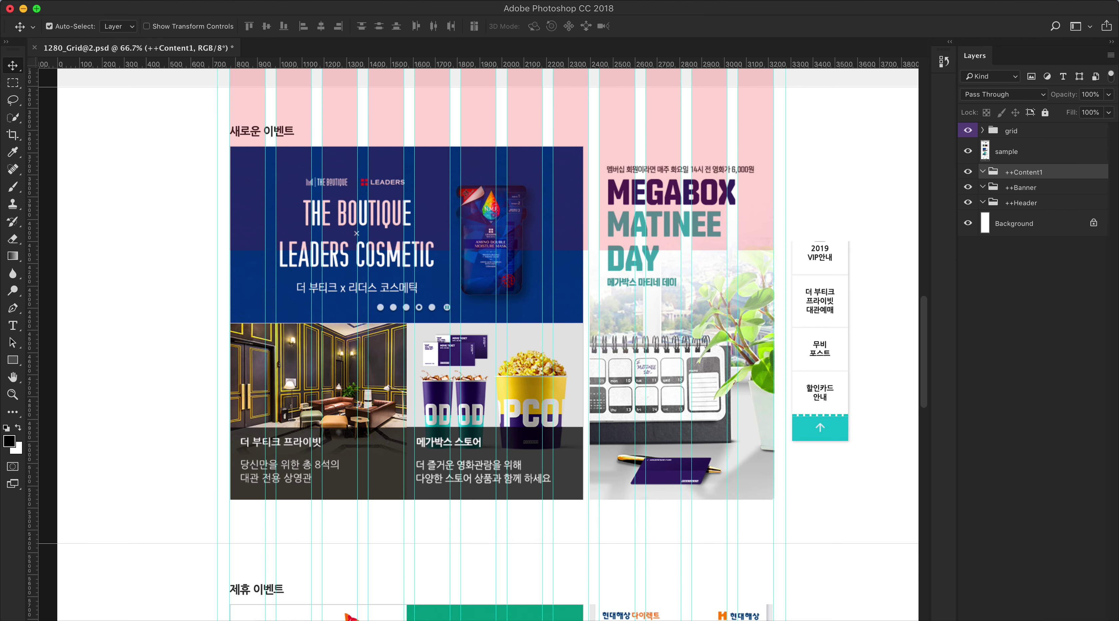
- Create an empty layer group above ++Content1 and name it ++Content2
key("super+g")
double_click(1012, 173)
type("c")
key("BackSpace")
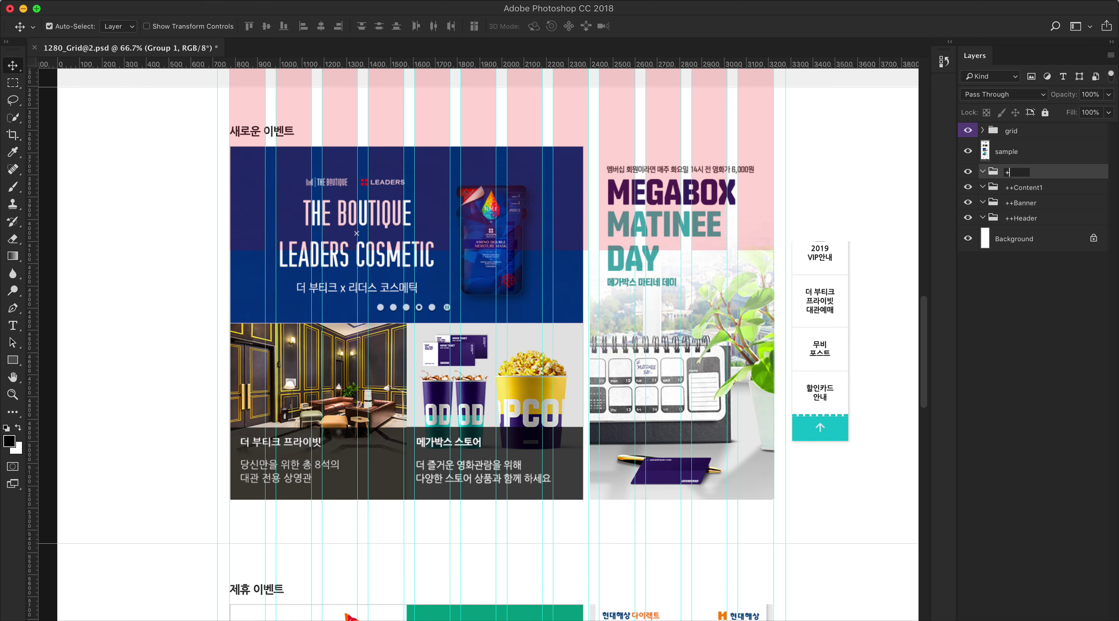
type("++Content2")
key("Return")
- Add a horizontal guide just above the 공지사항 heading, below the 제휴 이벤트 banners
scroll(582, 389, "down", 10)
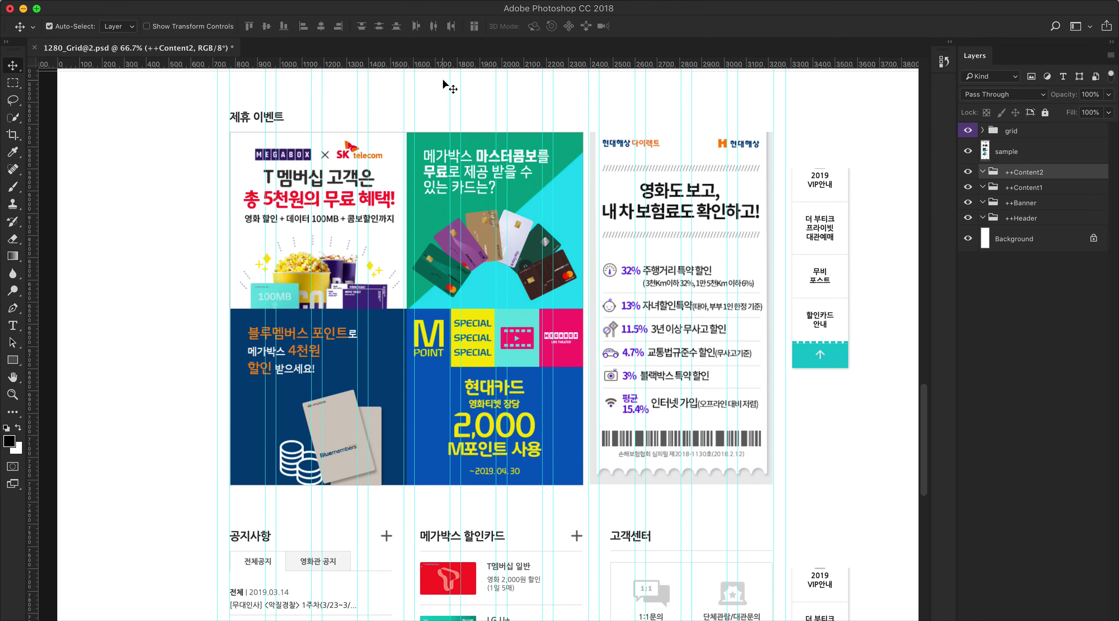
left_click_drag(442, 64, 492, 525)
scroll(492, 478, "down", 5)
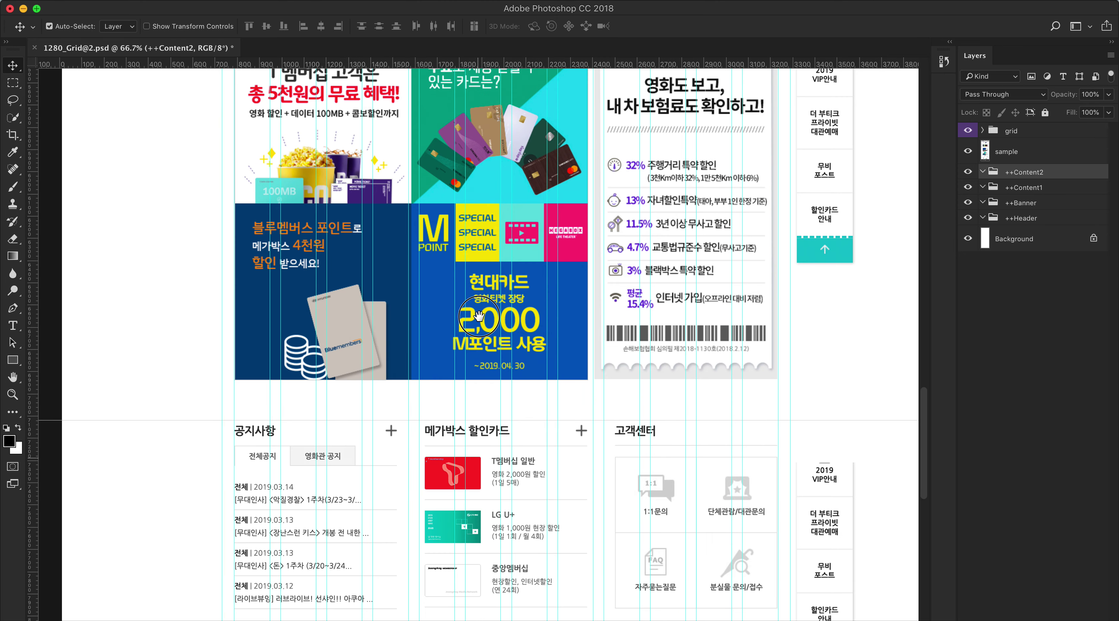
- Create an empty layer group above ++Content2 and name it ++Content3
key("super+g")
double_click(1020, 171)
type("++Content3")
key("Return")
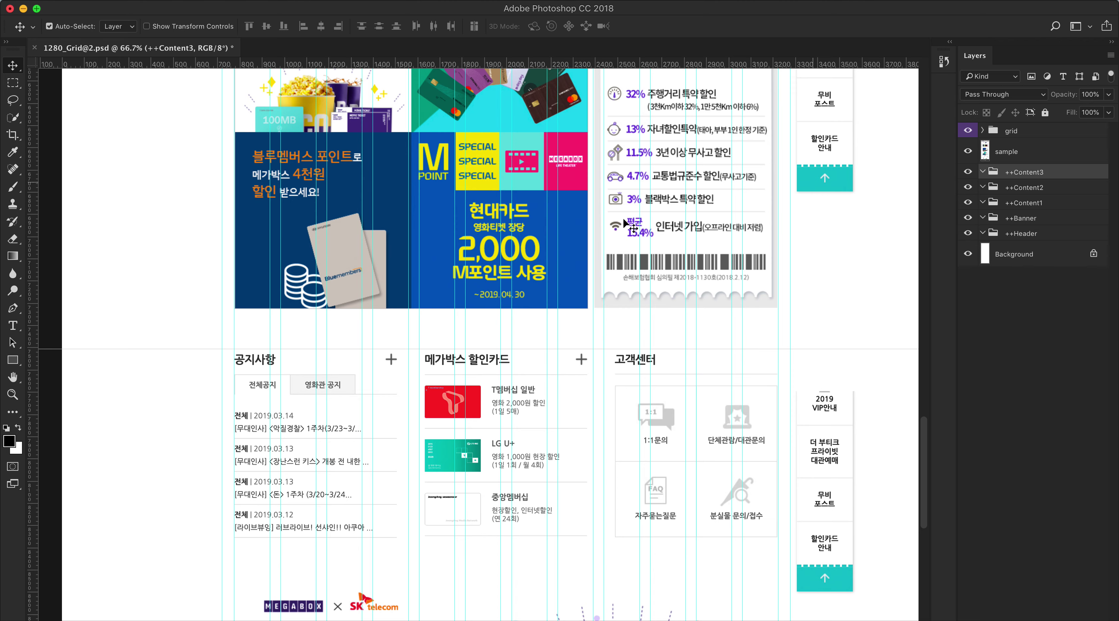
- Review the lower page sections, create an empty layer group above ++Content3 and name it ++Contnet4
scroll(187, 347, "down", 6)
scroll(222, 352, "up", 3)
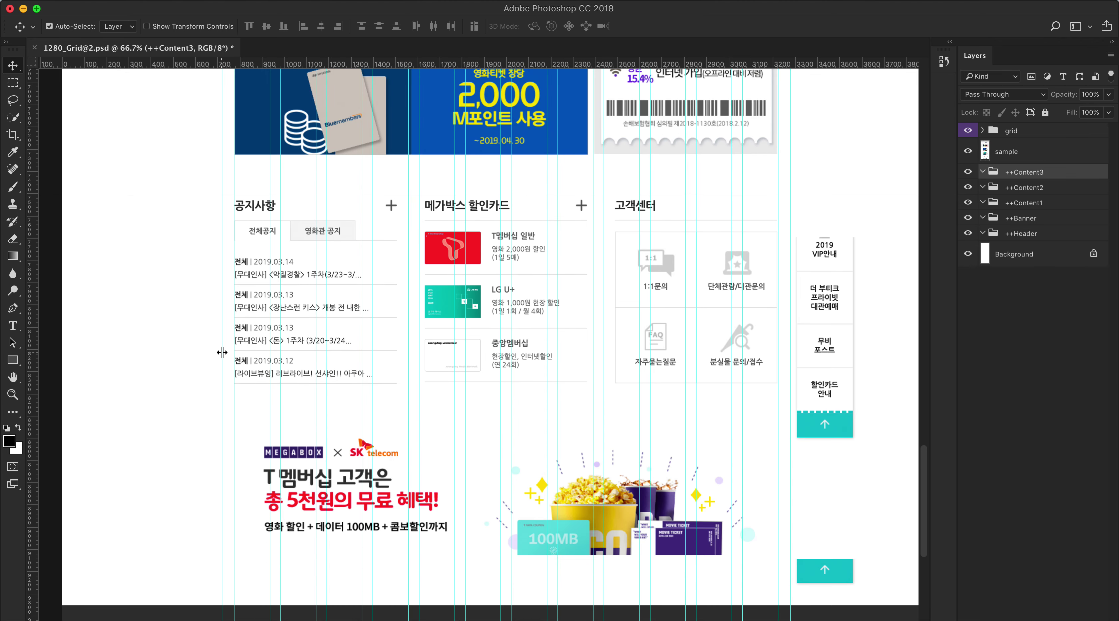
scroll(217, 353, "down", 3)
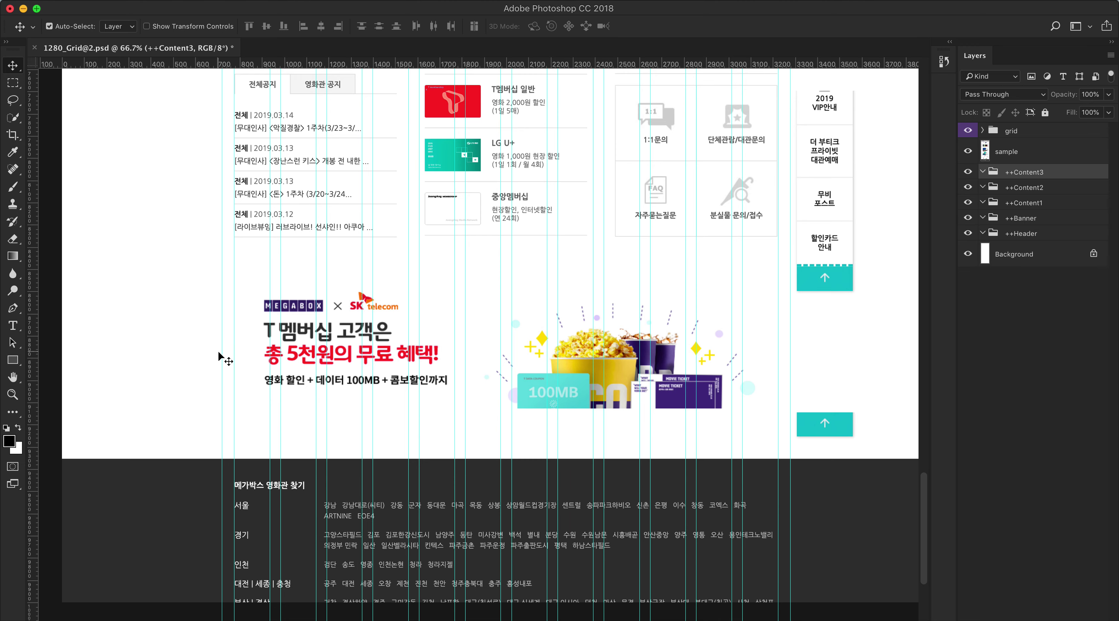
scroll(218, 352, "up", 2)
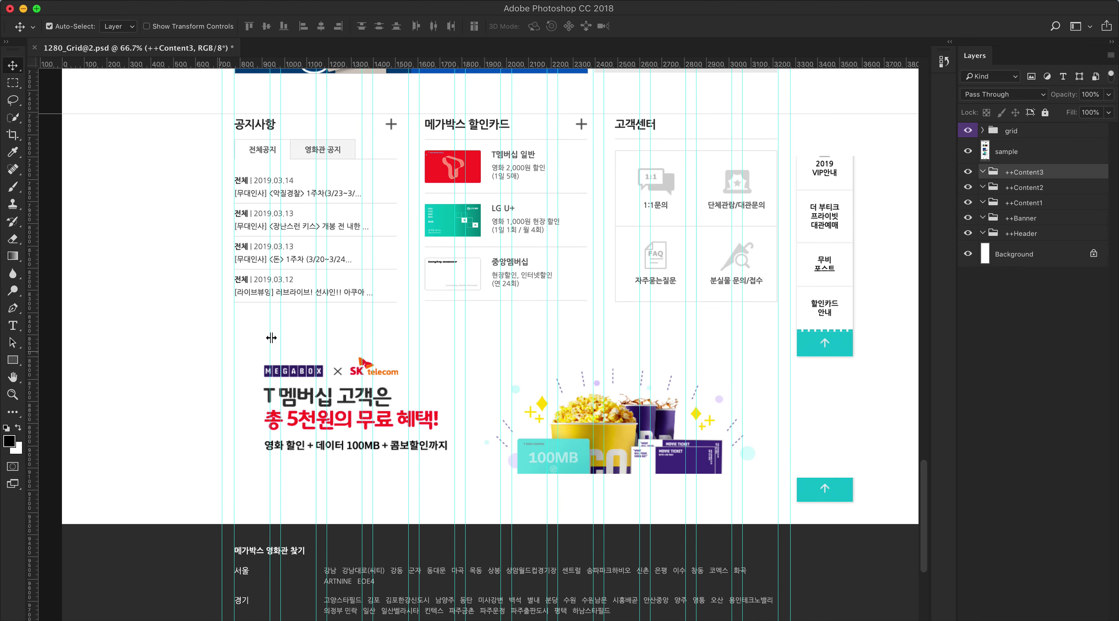
key("super+g")
double_click(1016, 172)
type("++")
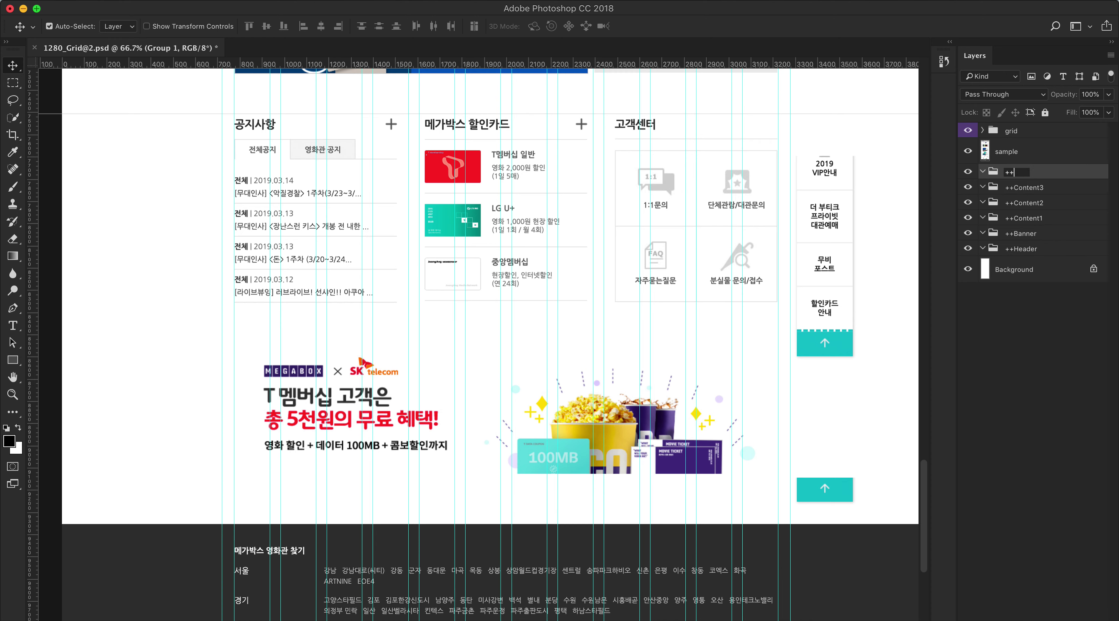
type("Contnes")
type("4")
key("Return")
- Create an empty layer group above ++Contnet4 and name it ++Content5
key("super+g")
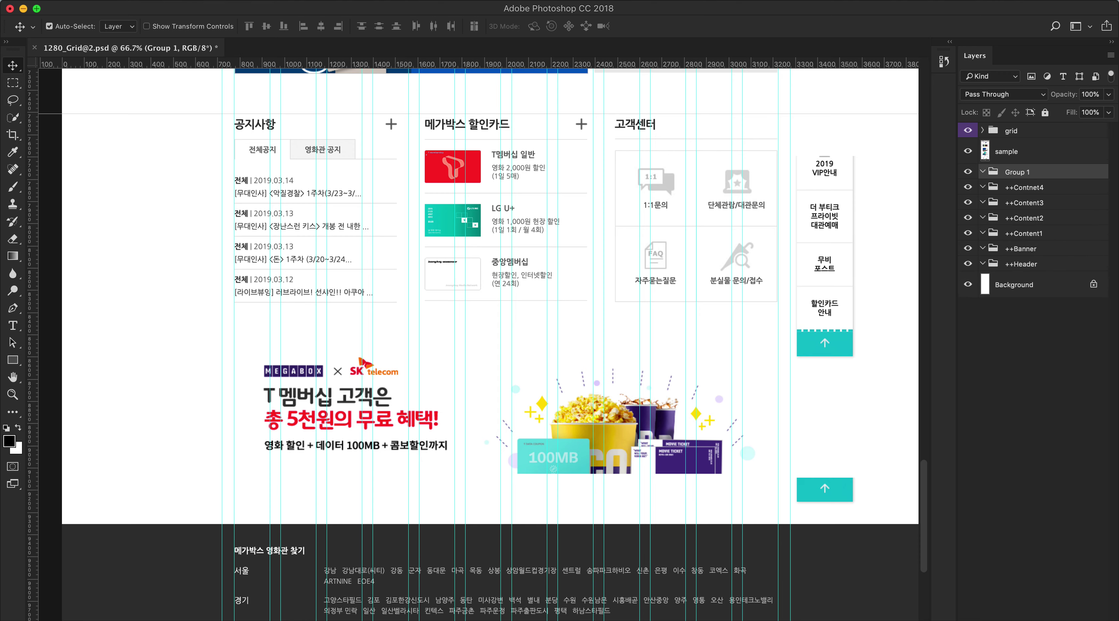
double_click(1013, 172)
type("++")
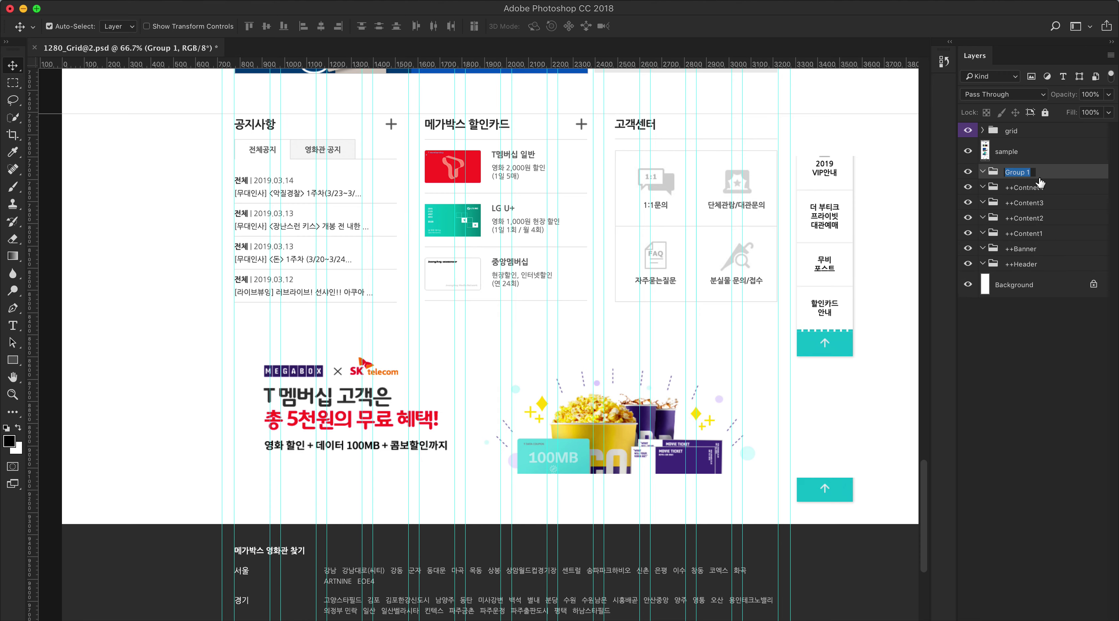
type("Content5")
key("Return")
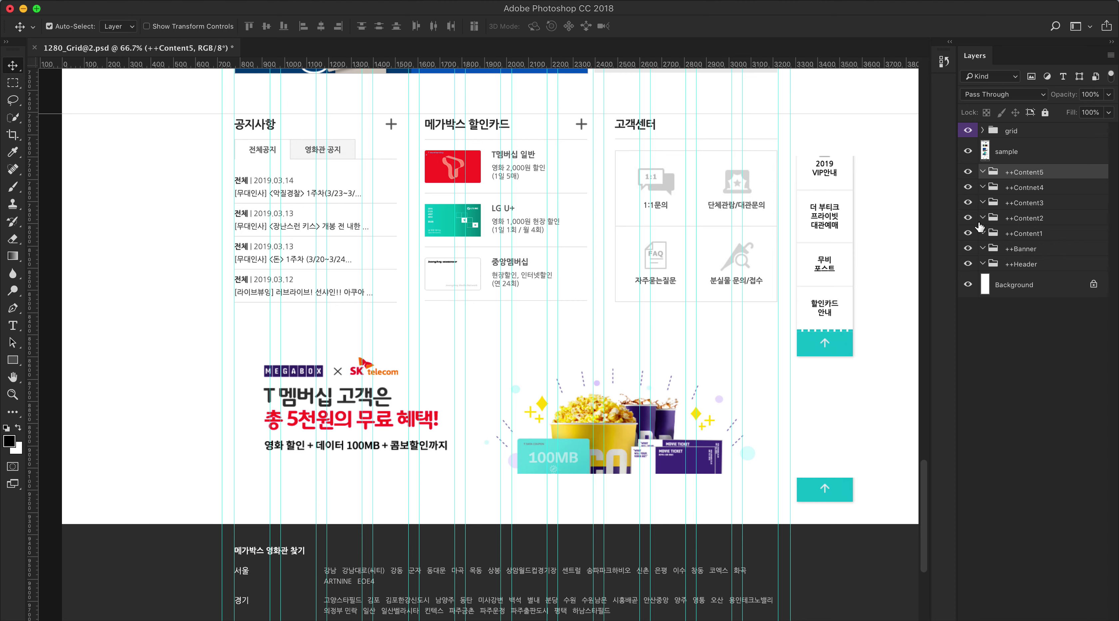
- Create an empty layer group above ++Content5 for the dark bottom section and name it ++Footer
scroll(605, 322, "down", 5)
scroll(605, 324, "down", 1)
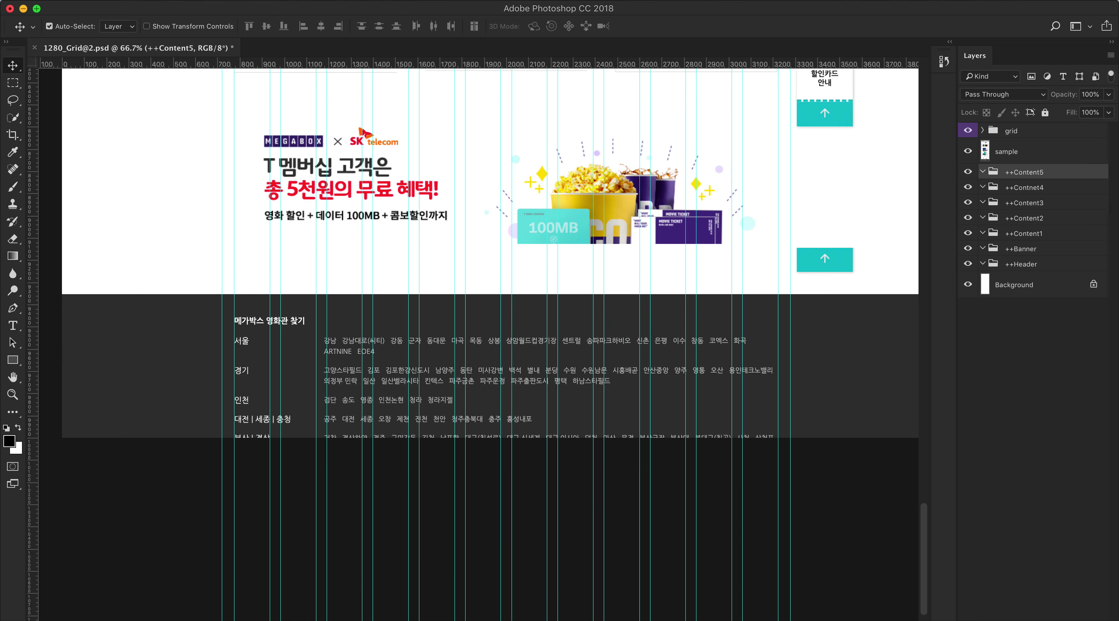
key("ctrl+g")
double_click(1022, 172)
type("++")
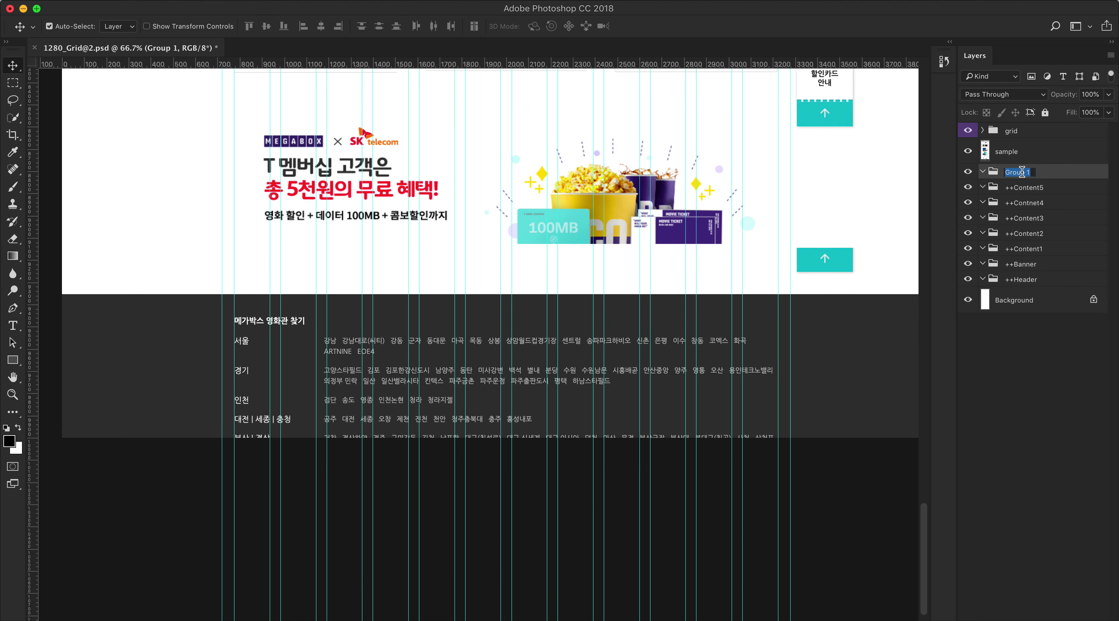
type("Footer")
key("Return")
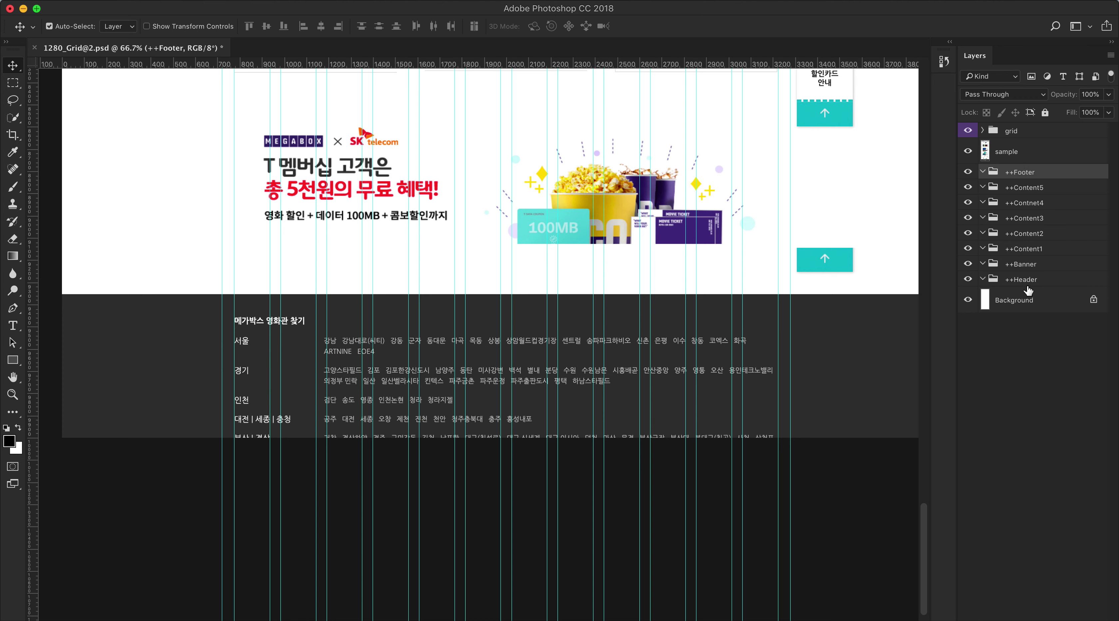